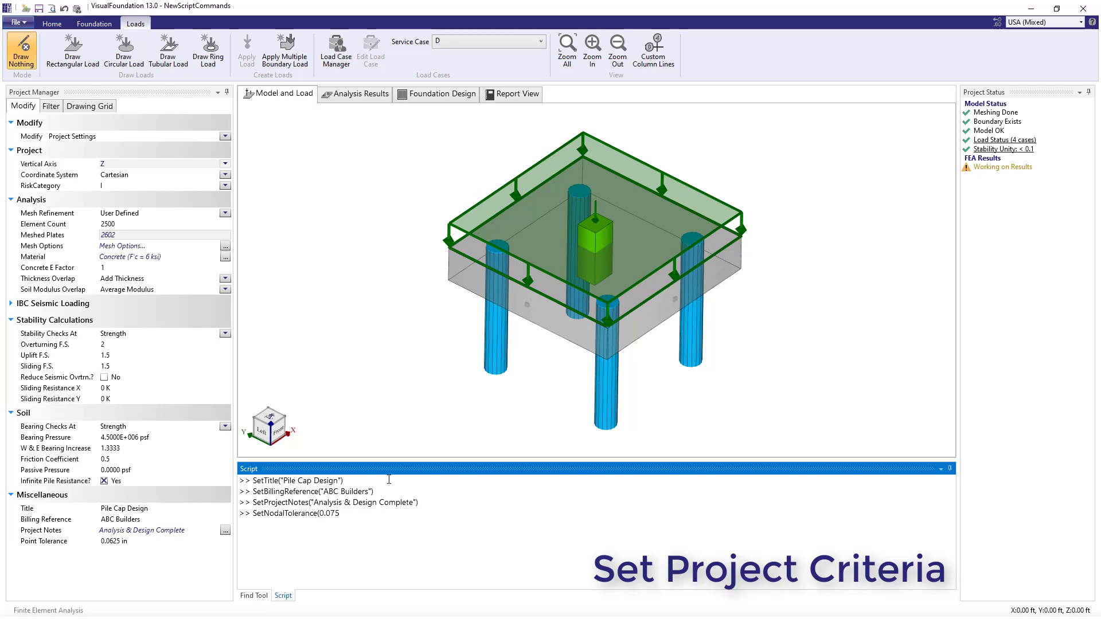
# Step: Run the script command setting the nodal tolerance to 0.075, and clear the script console
pyautogui.press('Return')
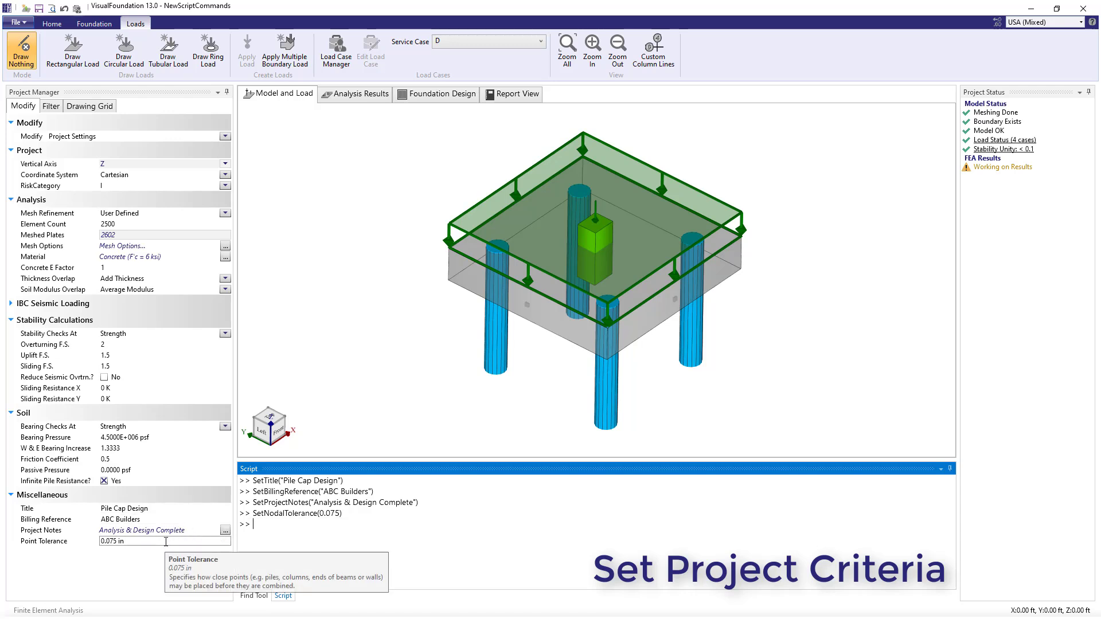
pyautogui.write('cl')
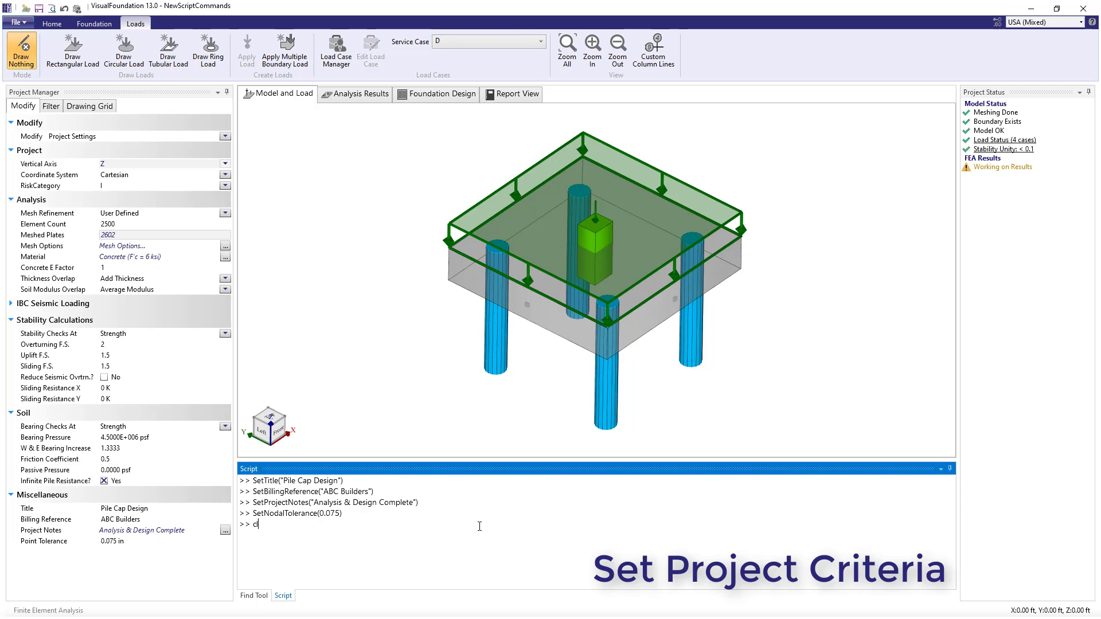
pyautogui.write('ear')
pyautogui.press('Return')
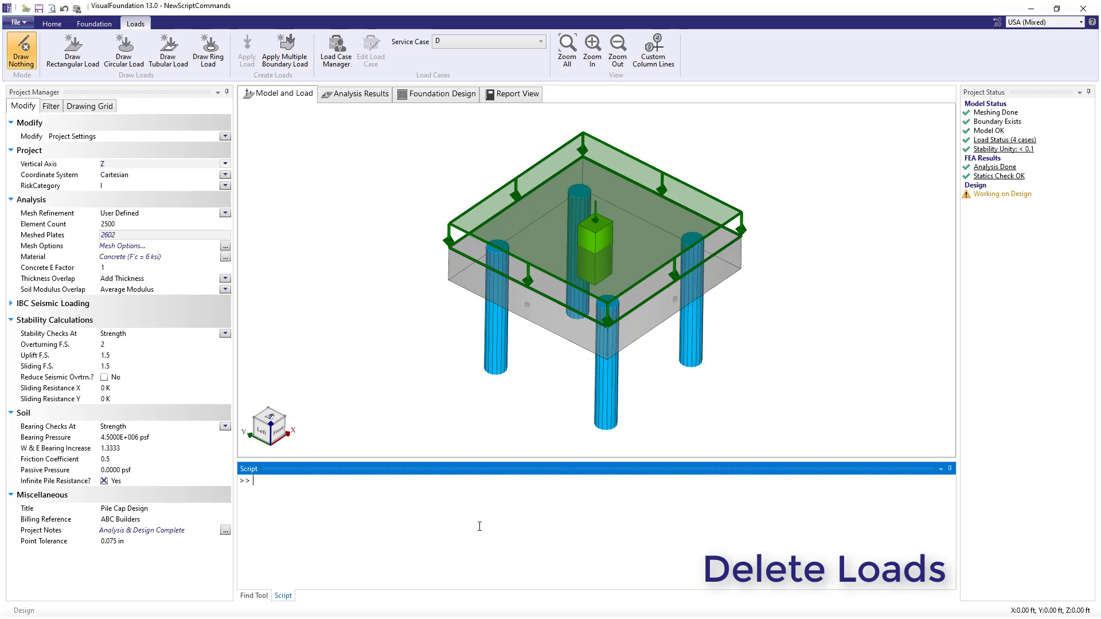
# Step: Delete pier C1's loads from the current service case and from case L by script, and display service case L
pyautogui.write('DeleteLoad("C1")')
pyautogui.press('Return')
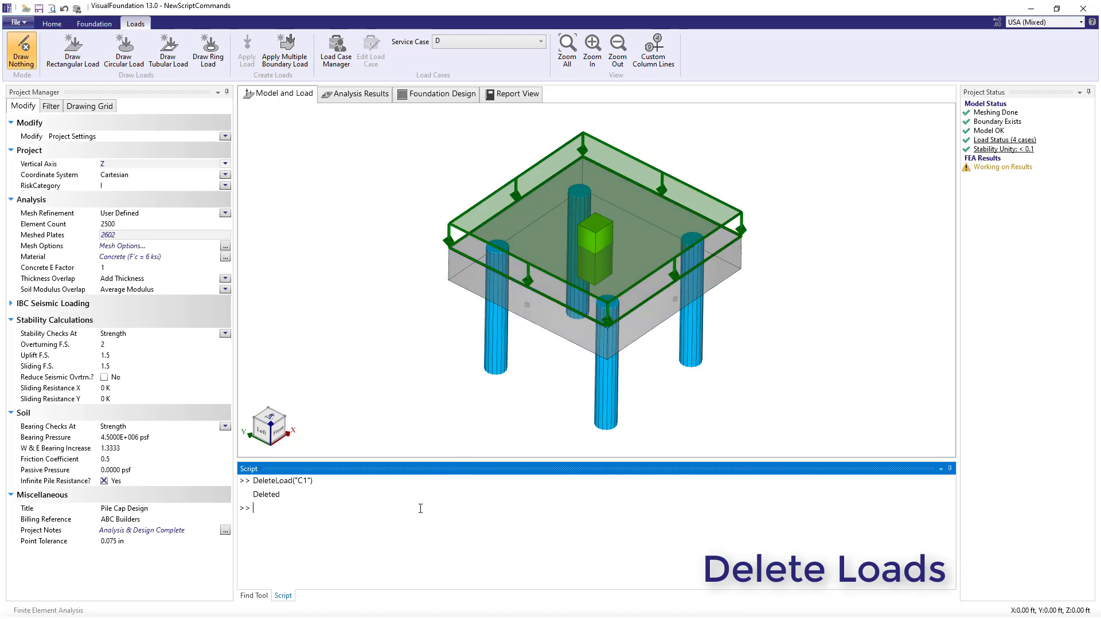
pyautogui.write('DeleteLoad("L", "C1")')
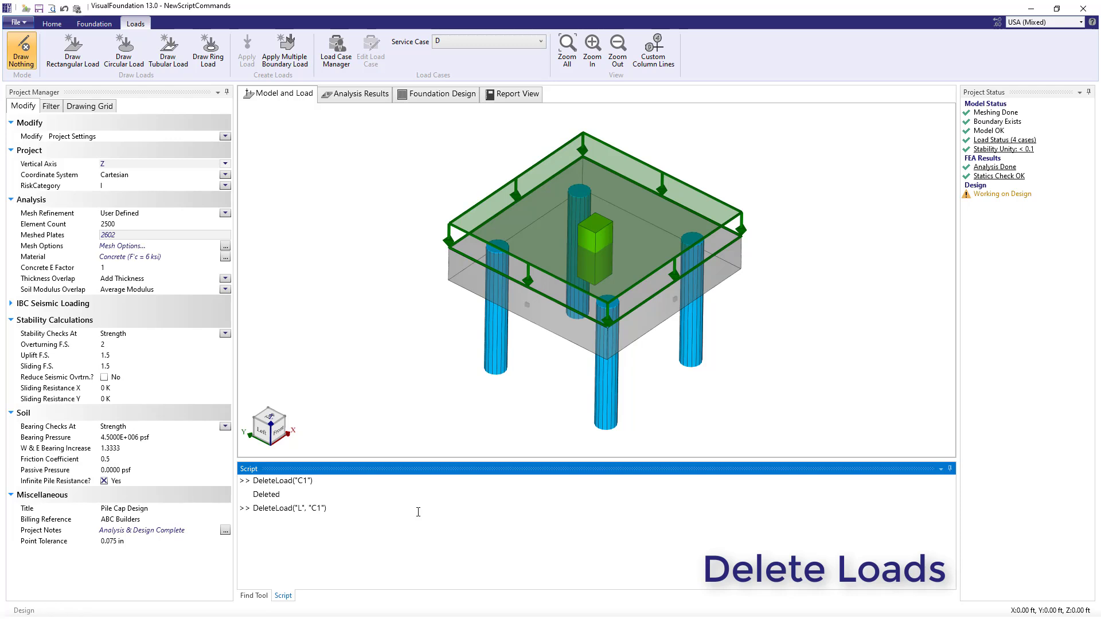
pyautogui.press('Return')
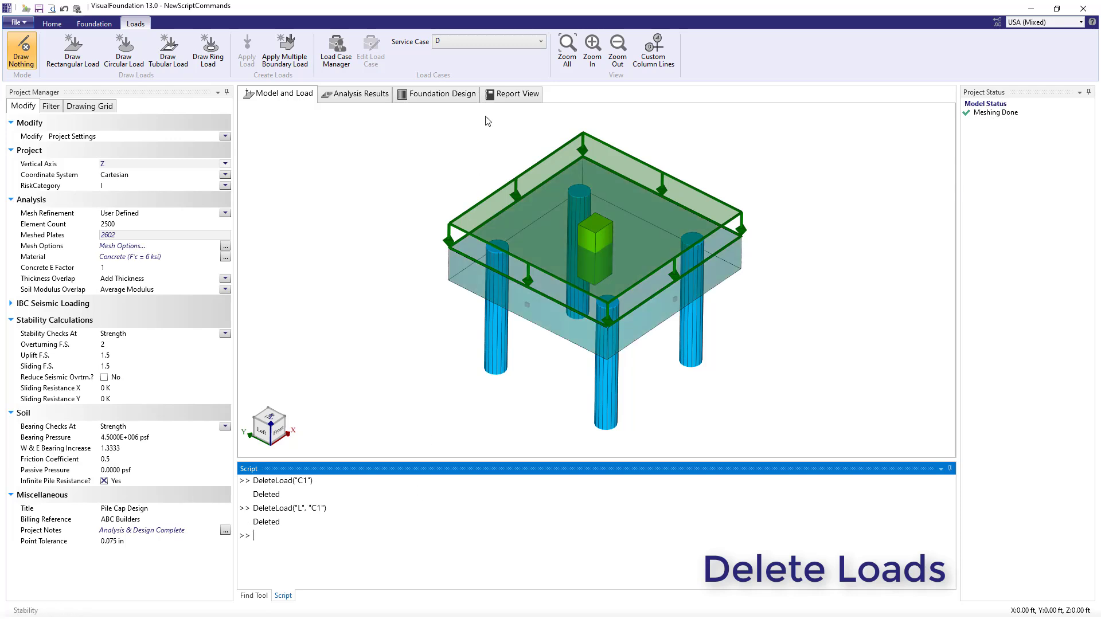
pyautogui.click(498, 39)
pyautogui.click(490, 66)
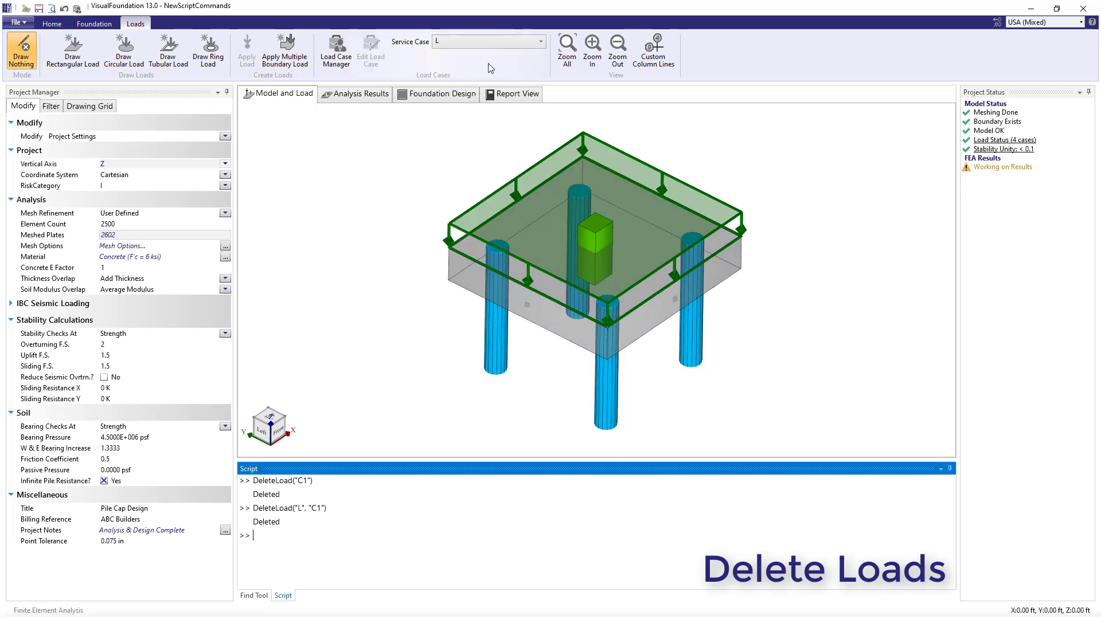
# Step: Display service case W+X and remove all loads from it and from W+Y with ClearLoads script commands, checking W+Y
pyautogui.click(518, 43)
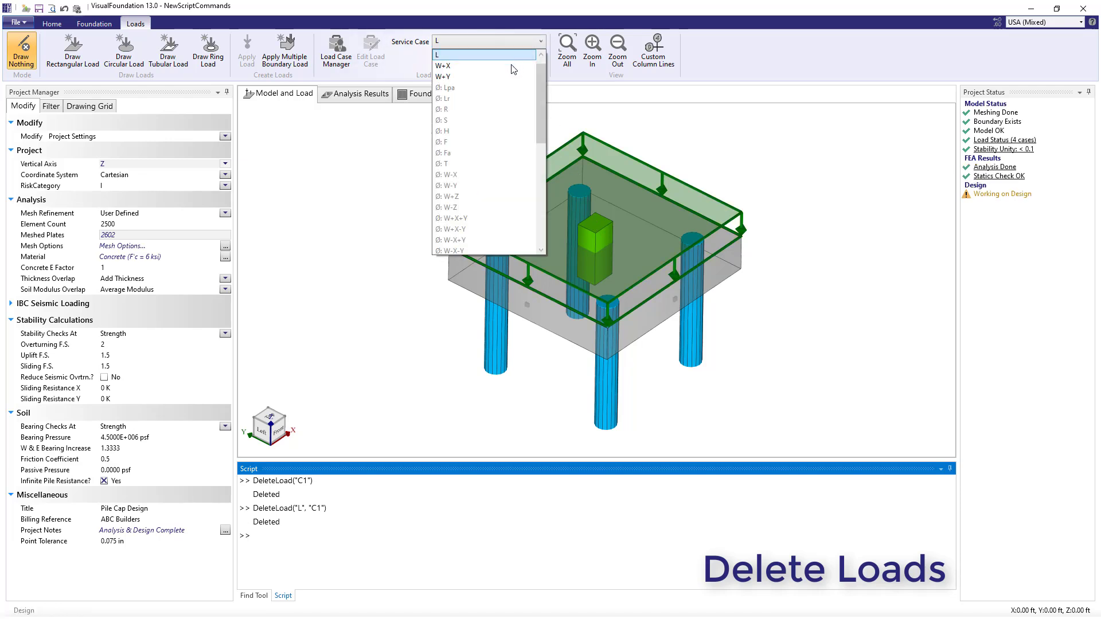
pyautogui.click(511, 65)
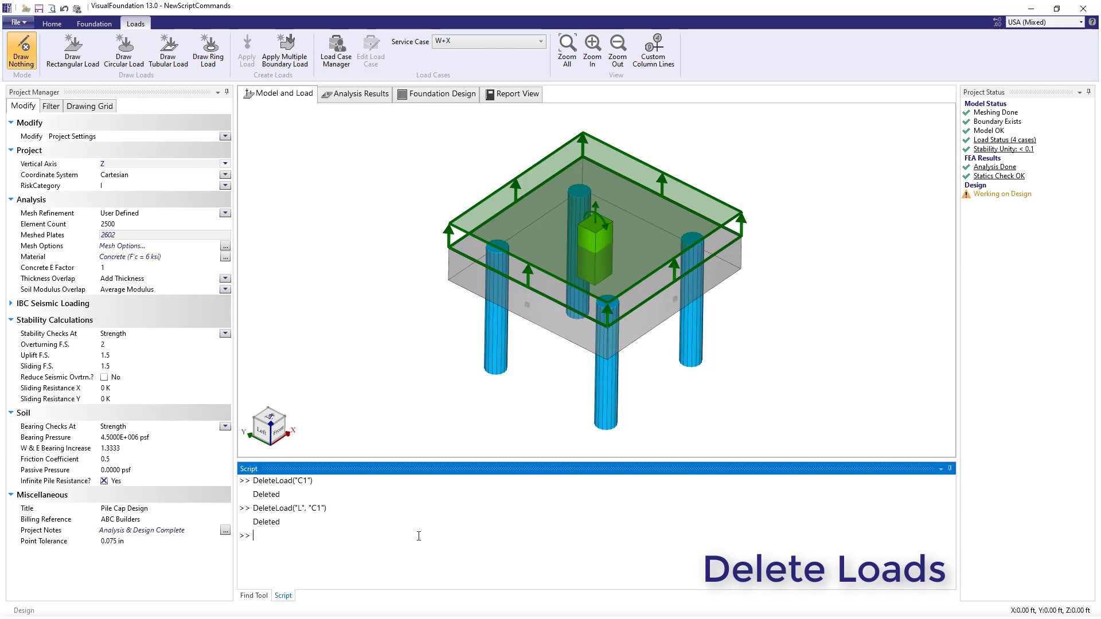
pyautogui.write('ClearLoads()')
pyautogui.press('Return')
pyautogui.write('ClearLoads')
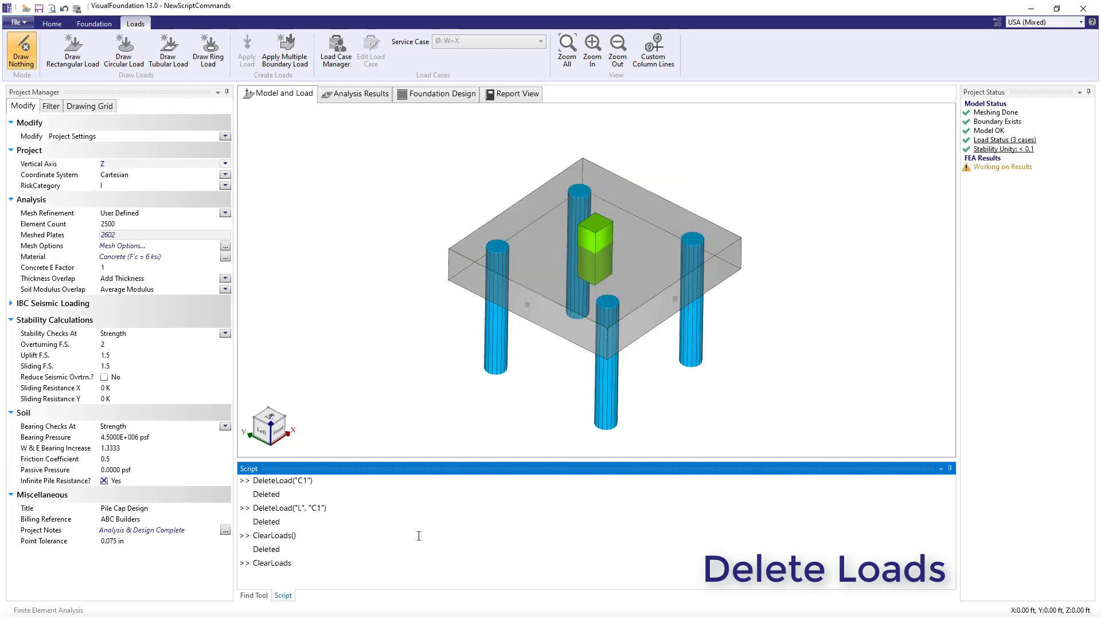
pyautogui.write('("W+Y")')
pyautogui.press('Return')
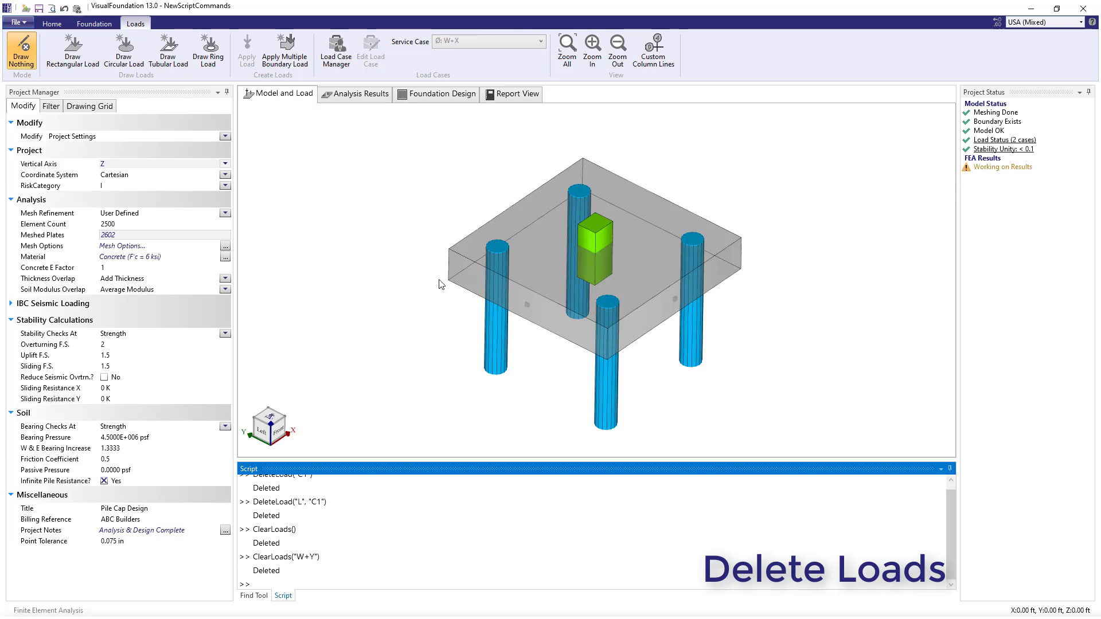
pyautogui.click(475, 46)
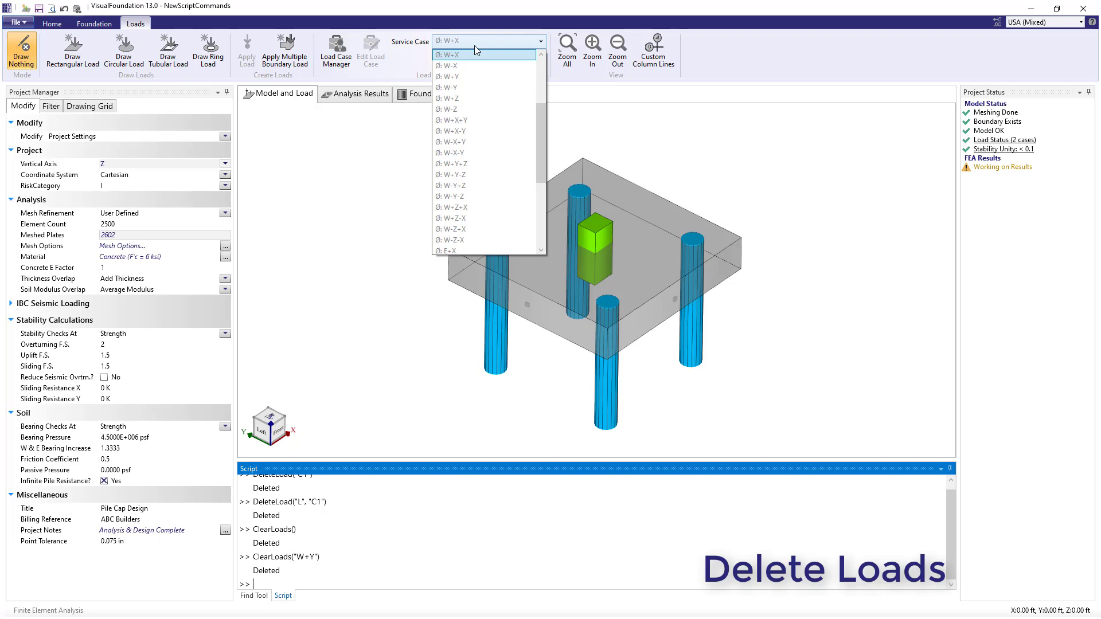
pyautogui.click(466, 77)
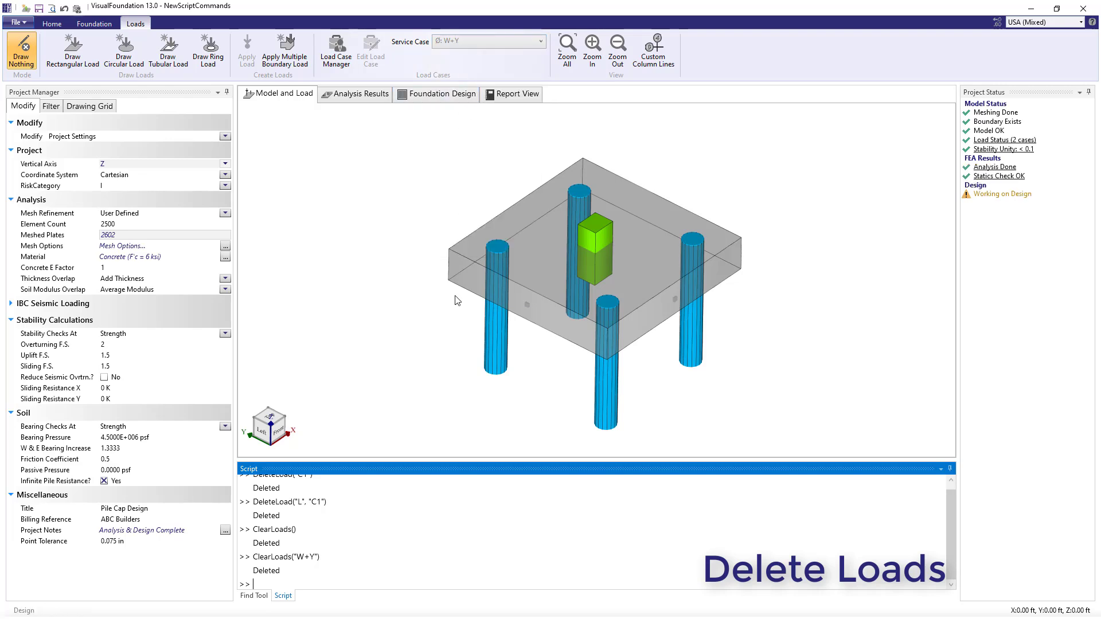
# Step: Clear the script console and add a custom "Allowable (ASD)" load combination "D + 0.75L" with factors 1.0 for D and 0.75 for L
pyautogui.click(404, 574)
pyautogui.write('clear')
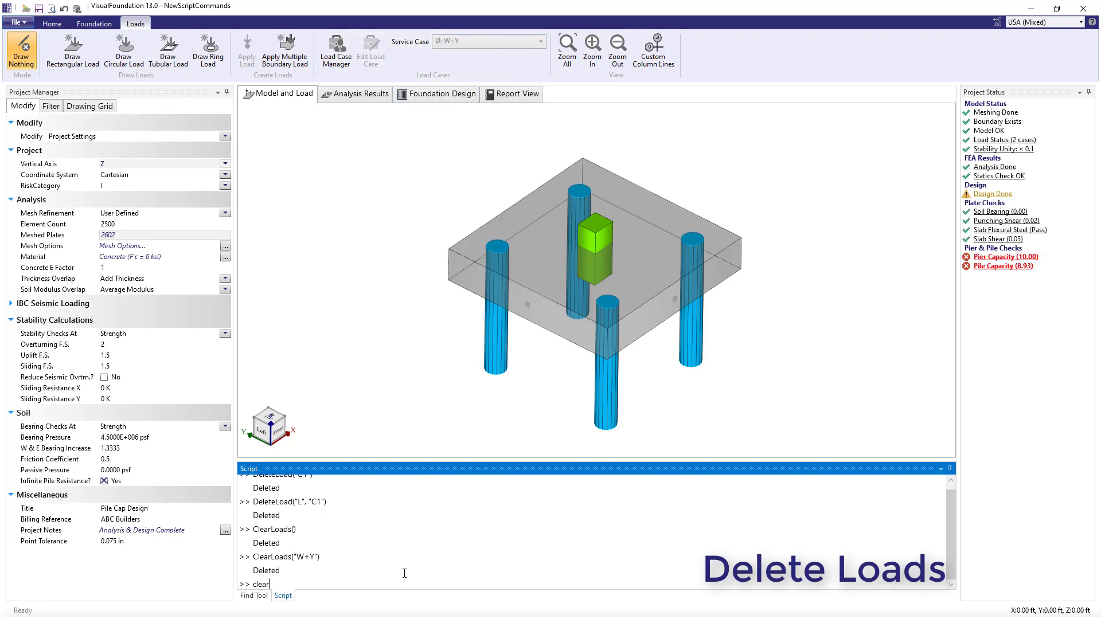
pyautogui.press('Return')
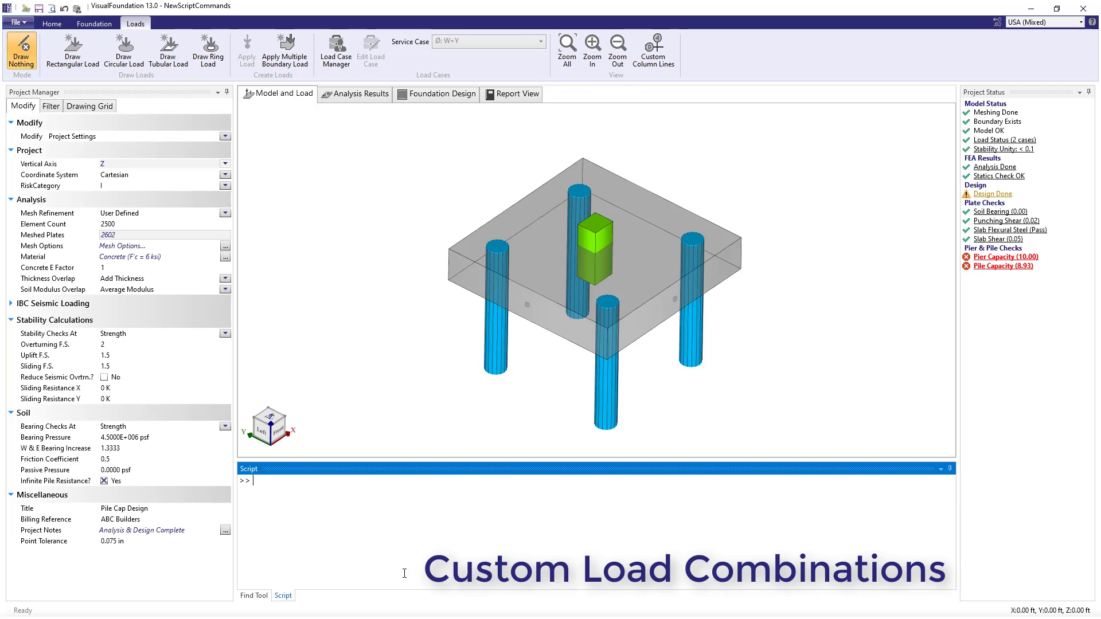
pyautogui.write('AddCustomCombo("D + 0.75L", "Allowable (AS')
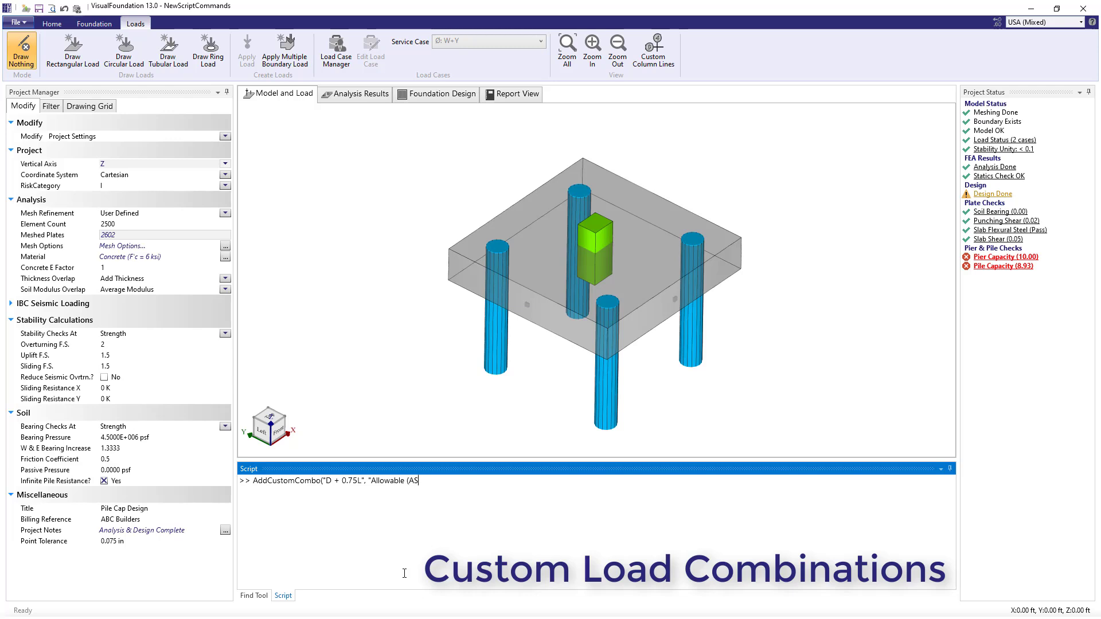
pyautogui.write('D)", (1.0, "D"), (0.75, "L")')
pyautogui.press('Return')
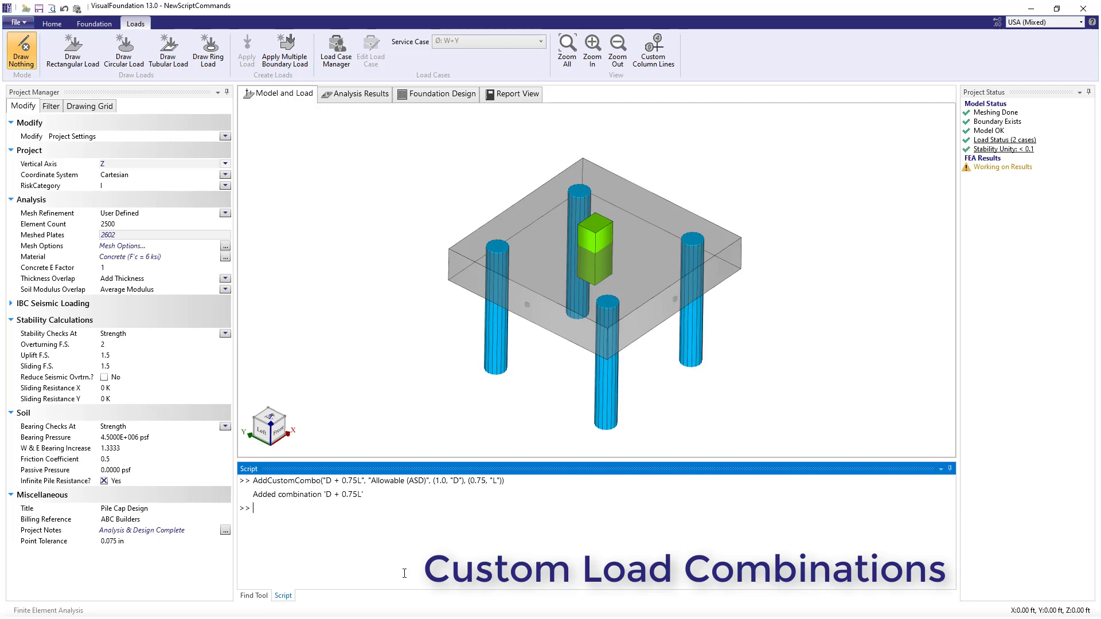
# Step: Review the custom combination among the load combinations in the Load Case Manager
pyautogui.click(336, 50)
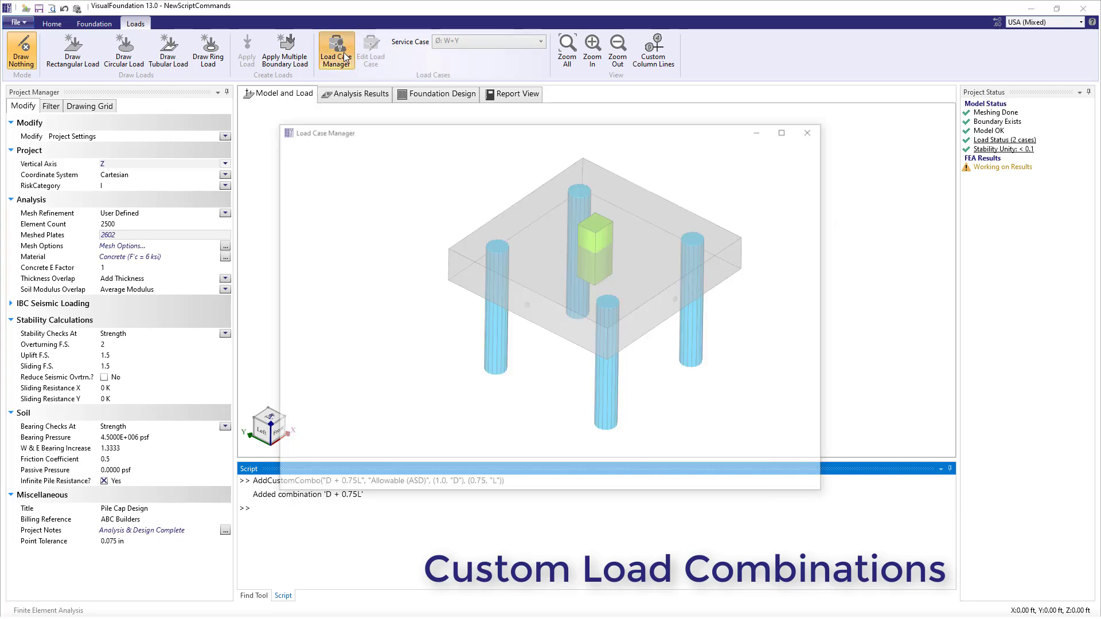
pyautogui.click(372, 151)
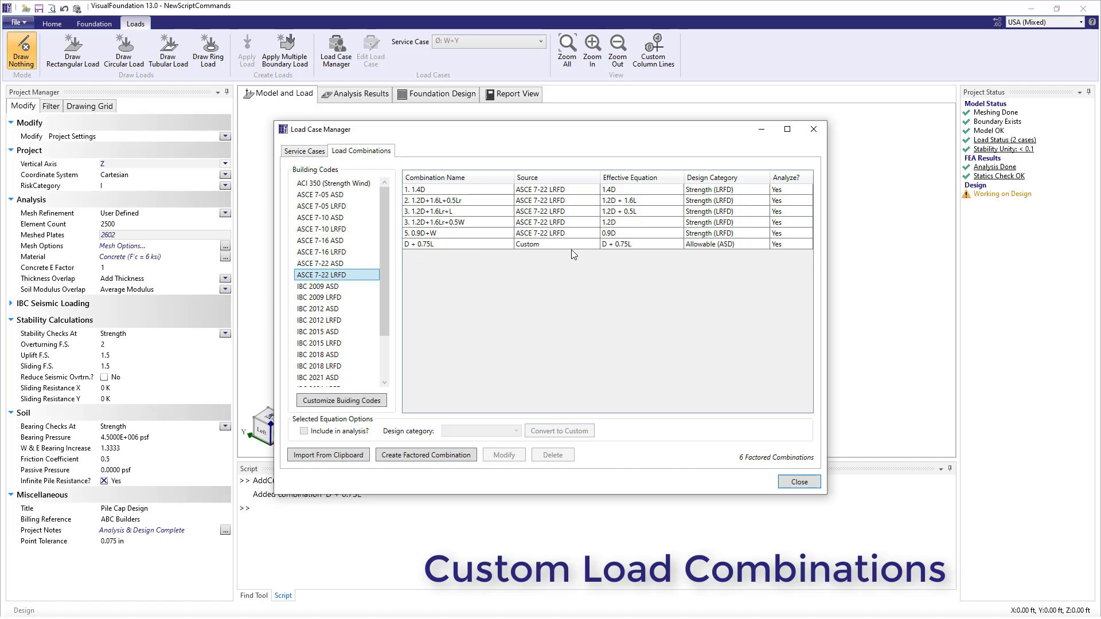
pyautogui.click(809, 485)
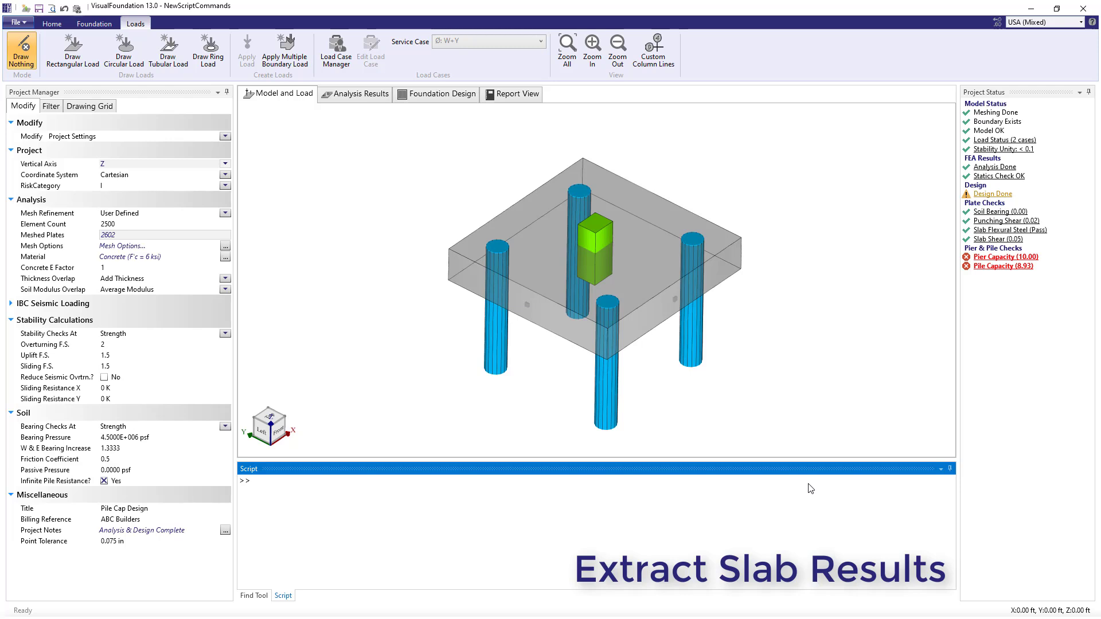
# Step: Launch the help guide with the Help() script command and review the Slab Results entries in the script command reference
pyautogui.write('Help()')
pyautogui.press('Return')
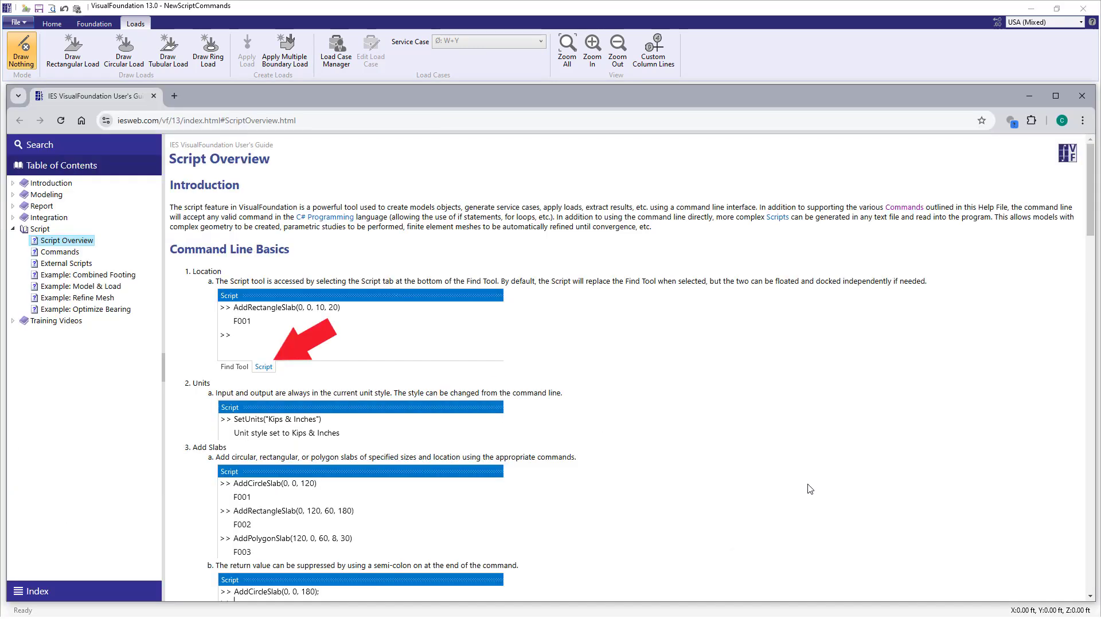
pyautogui.click(68, 254)
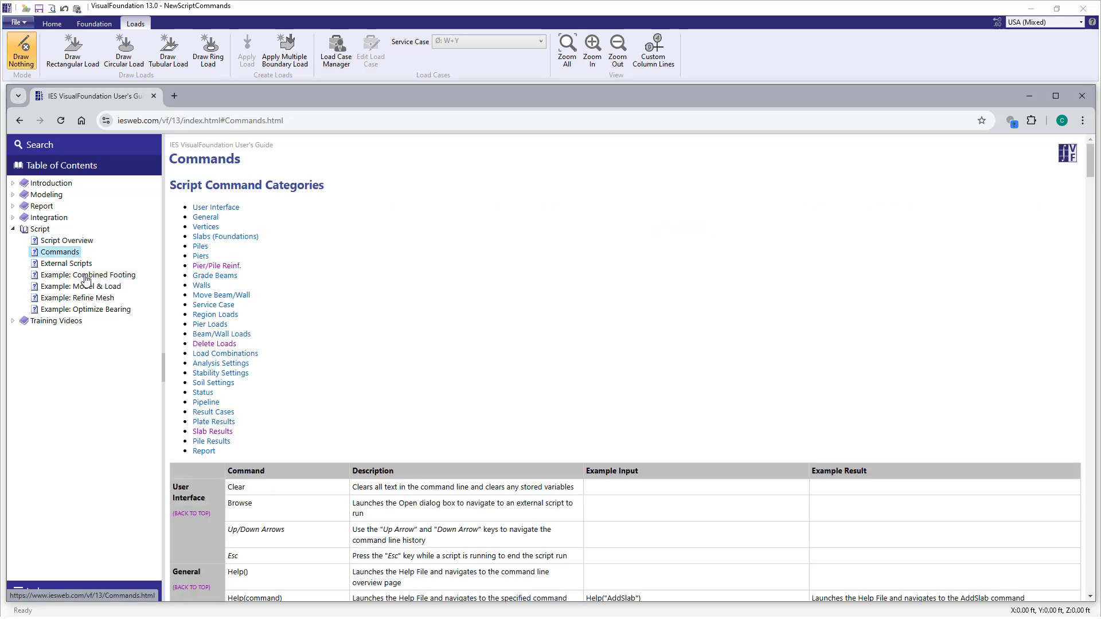
pyautogui.click(216, 430)
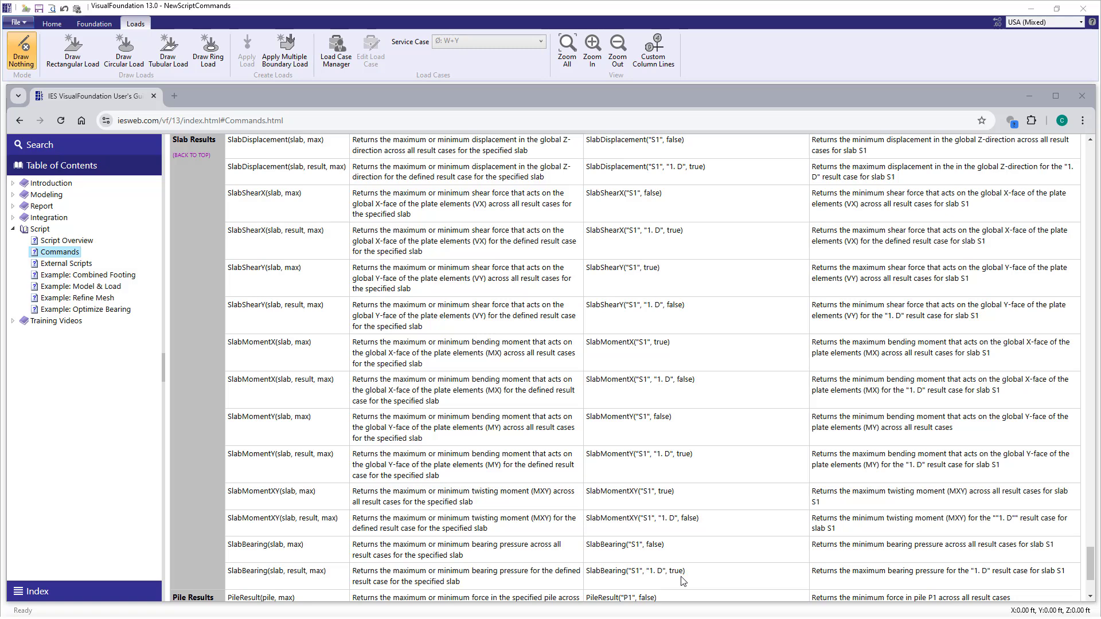
pyautogui.click(1083, 96)
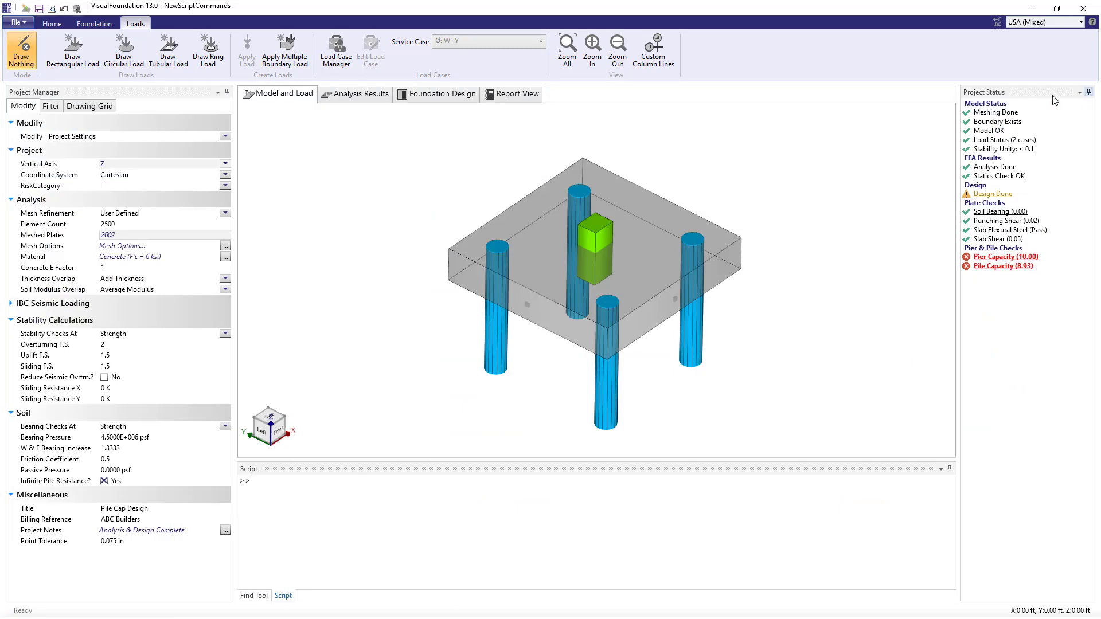
# Step: In the foundation design view, set pile P1's geotechnical capacity by script to 50 K tension and 100 K compression, checked at service level
pyautogui.click(454, 94)
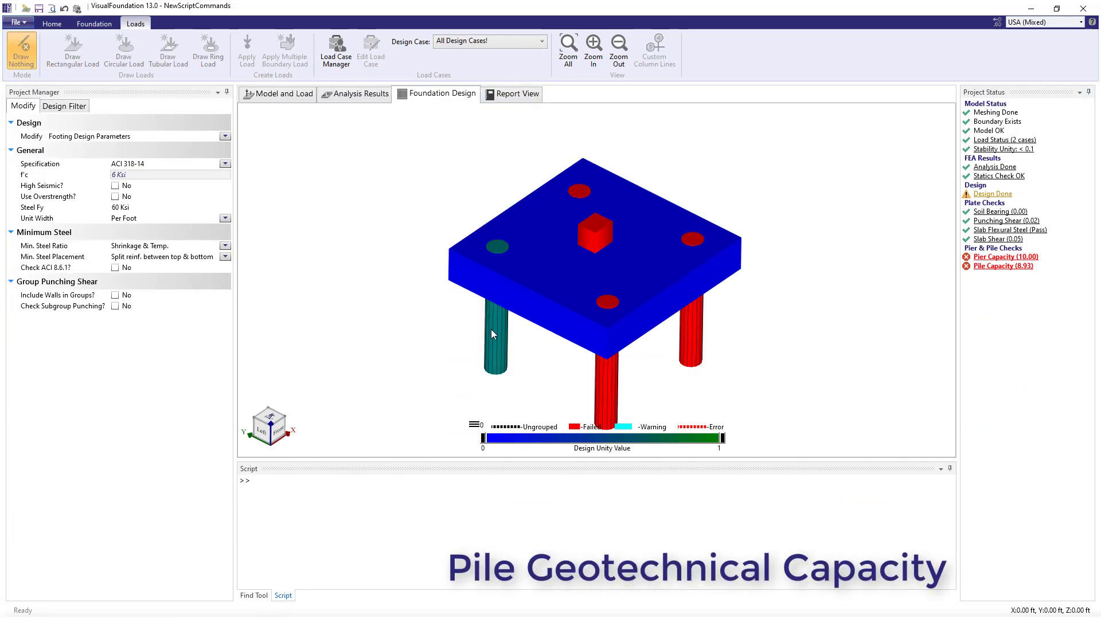
pyautogui.click(491, 334)
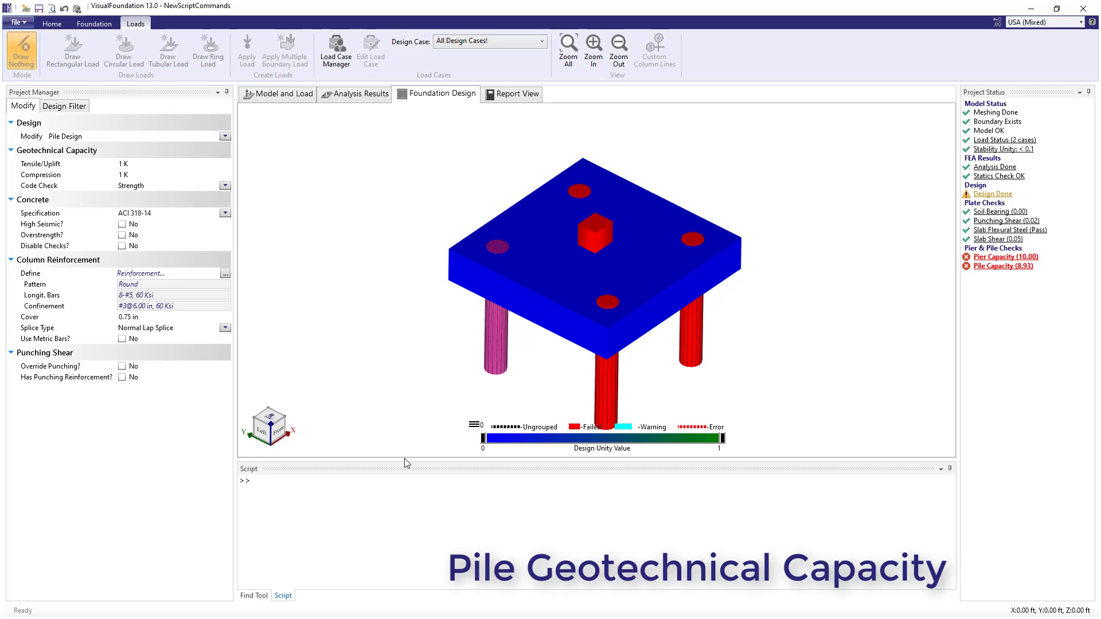
pyautogui.click(389, 482)
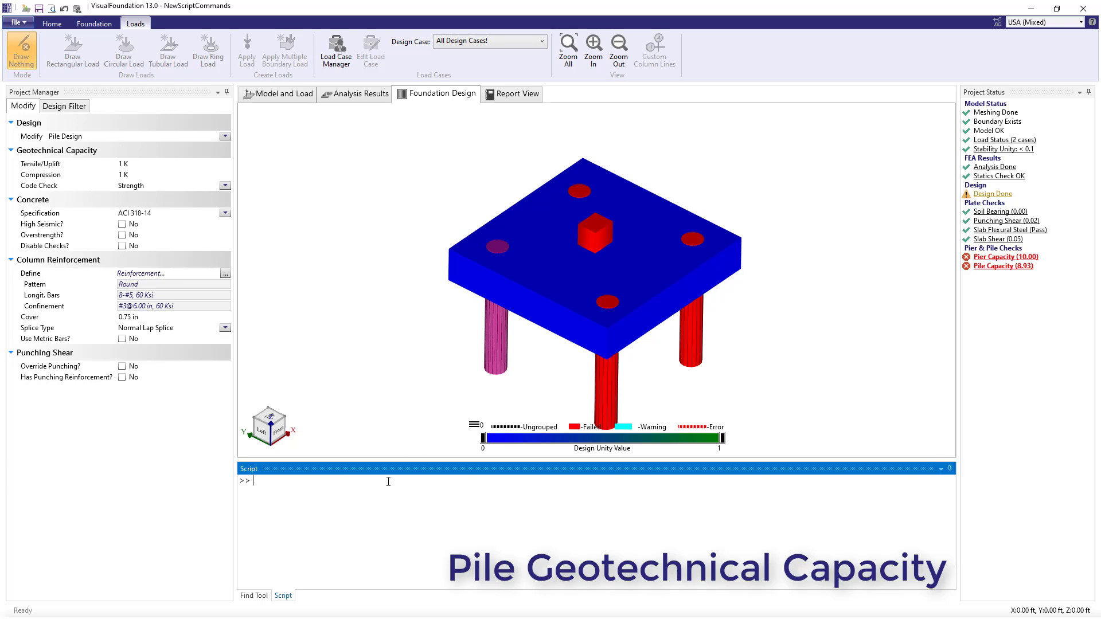
pyautogui.write('PileGeotechnicalCapacity("P1", 50, 100, true')
pyautogui.press('Return')
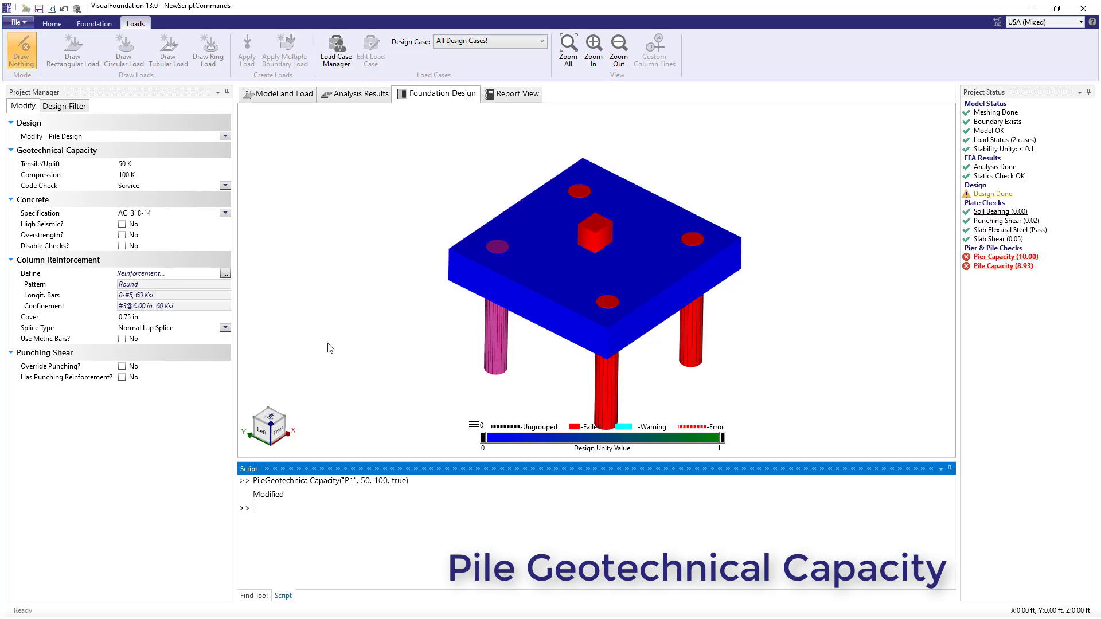
pyautogui.click(144, 163)
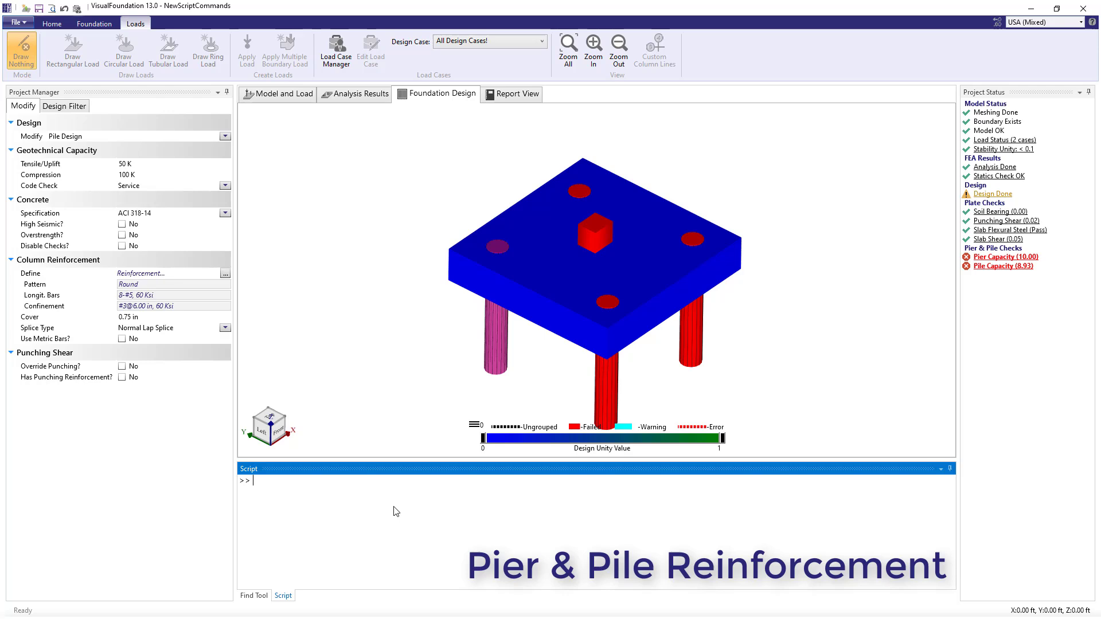
# Step: Set pile P1's round reinforcement by script to six #6 bars at 60 ksi with #4 non-spiral ties at 6 in, 40 ksi, and check its definition
pyautogui.write('SetRoundReinforcement("P1", 6, "#6"')
pyautogui.write(', 60')
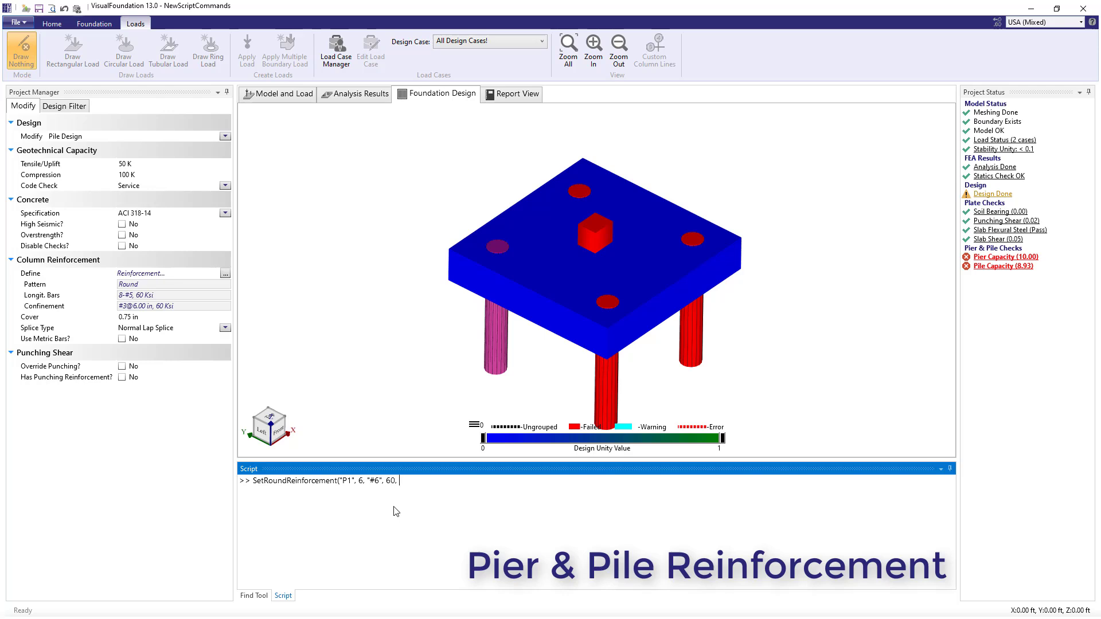
pyautogui.write(', 6, "#4", 40, false)')
pyautogui.press('Return')
pyautogui.click(224, 273)
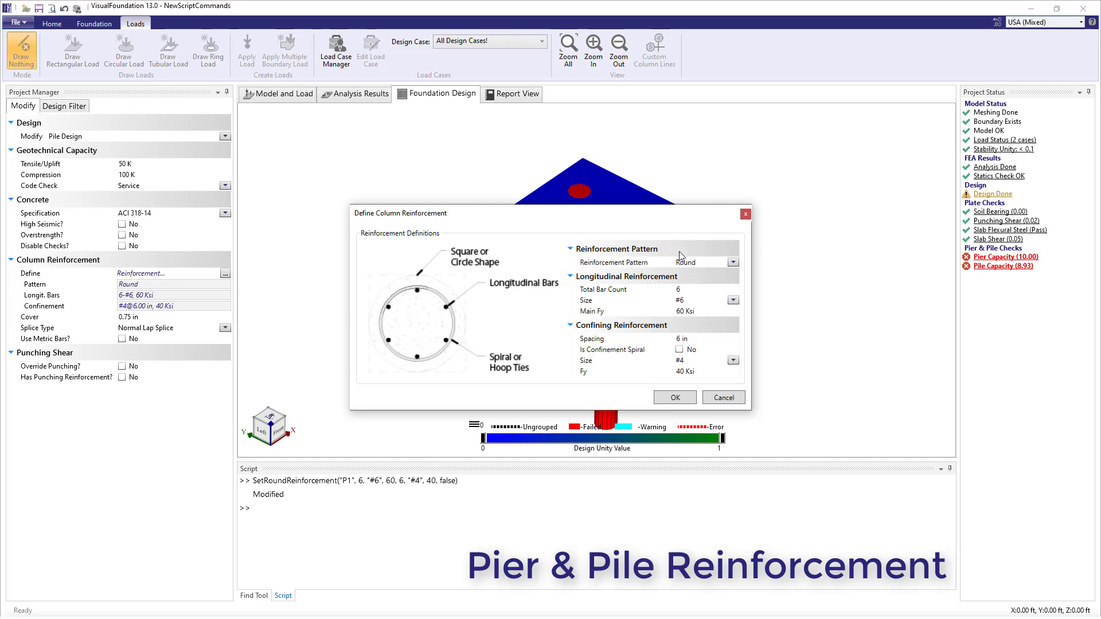
pyautogui.click(709, 290)
pyautogui.click(693, 398)
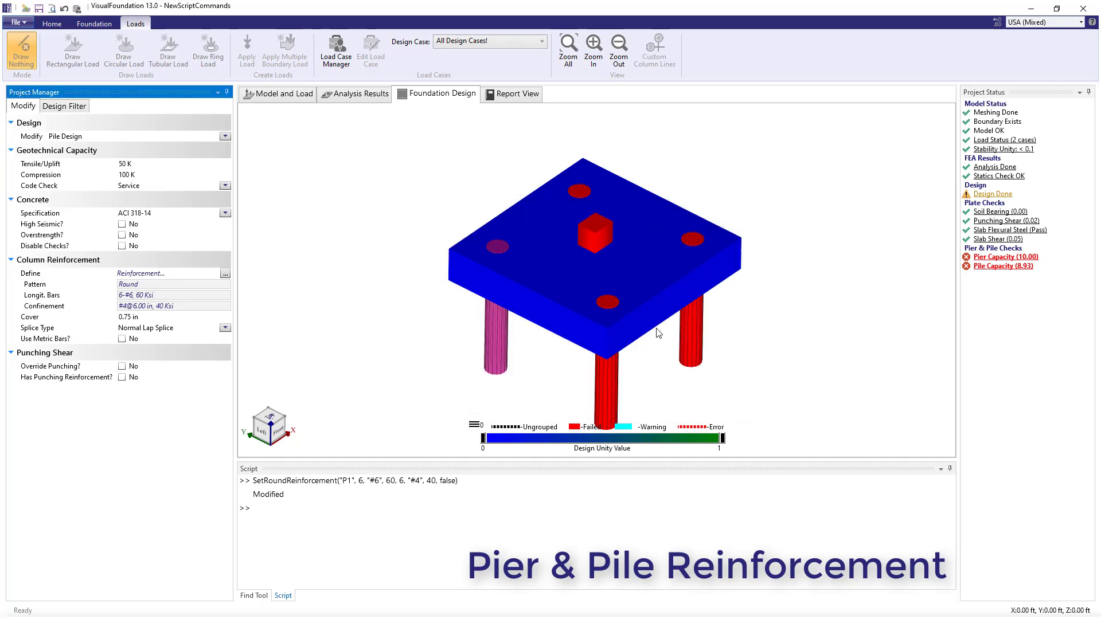
# Step: Set pier C1's rectangular reinforcement by script with 2 and 1 intermediate #6 bars at 60 ksi and #4 ties at 6 in, 40 ksi
pyautogui.click(597, 235)
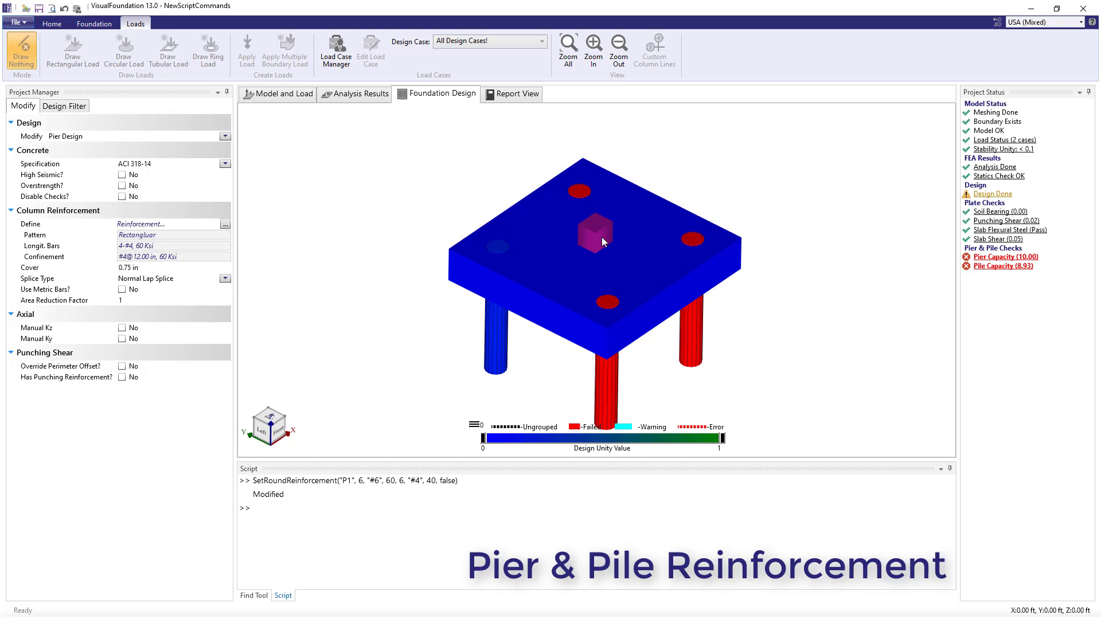
pyautogui.click(448, 513)
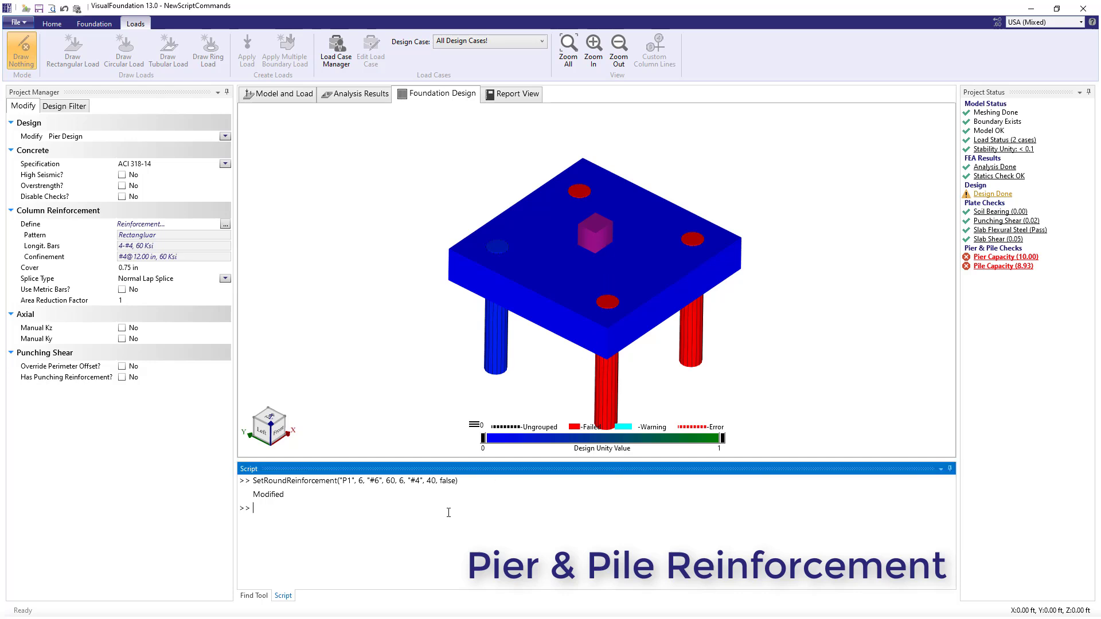
pyautogui.write('SetRectangularReinforcement("C1", 2,')
pyautogui.write('1, "#6"')
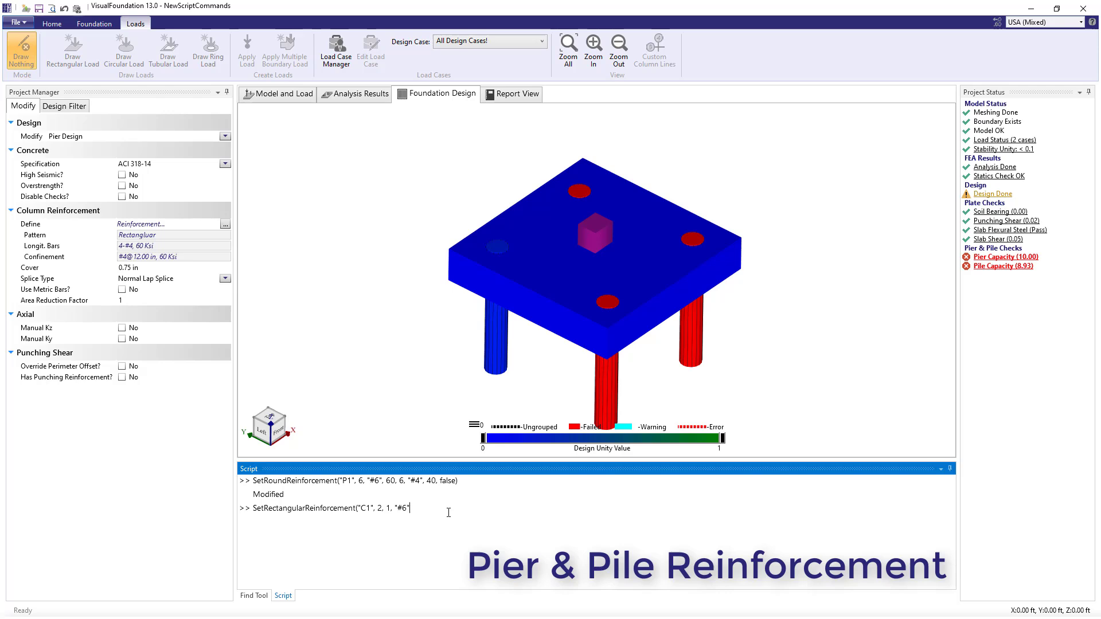
pyautogui.write(', 60, 6, "#4", 40)')
pyautogui.press('Return')
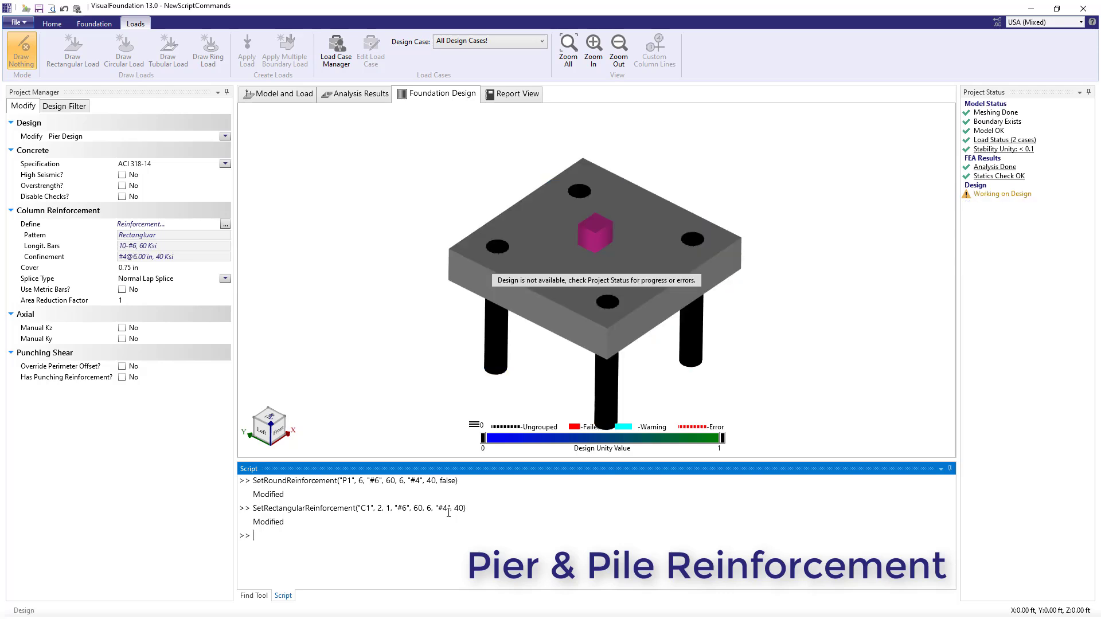
# Step: Check the pier's reinforcement definition, including the intermediate bar counts on the z and y faces
pyautogui.click(224, 224)
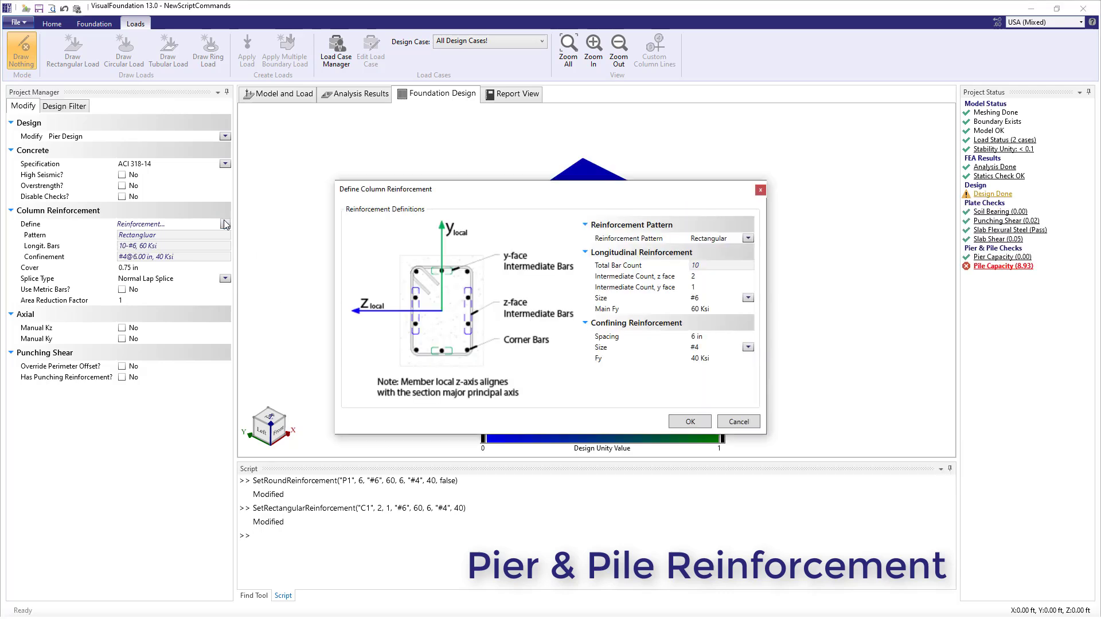
pyautogui.click(706, 277)
pyautogui.click(703, 423)
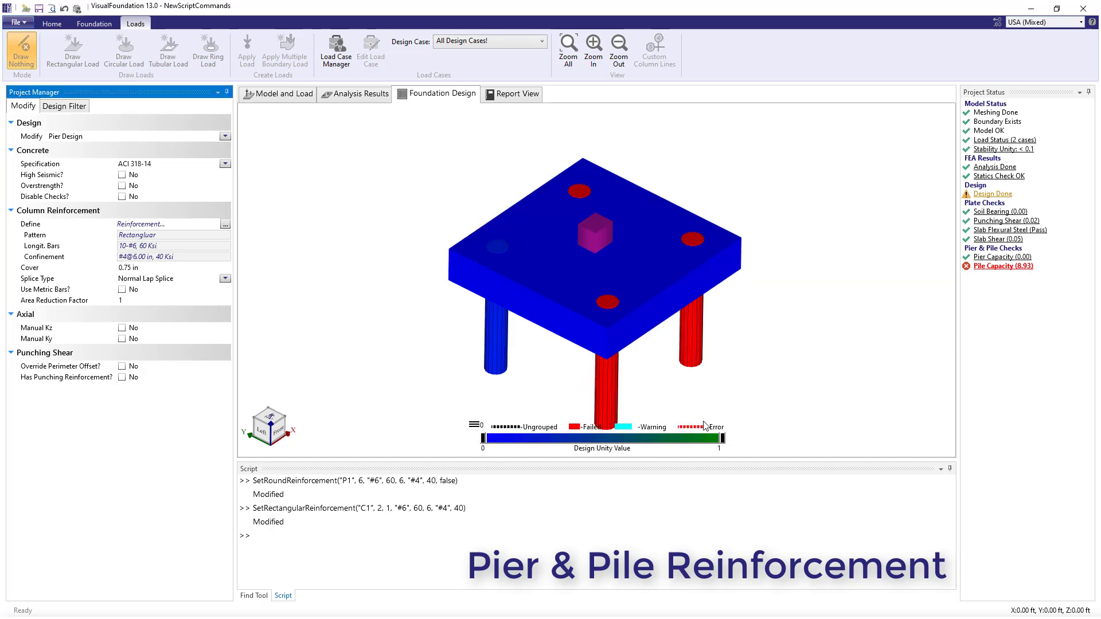
# Step: Clear the script history and, in the analysis results, display result case 1. 1.4D with the SetVisibleRC script command
pyautogui.click(588, 533)
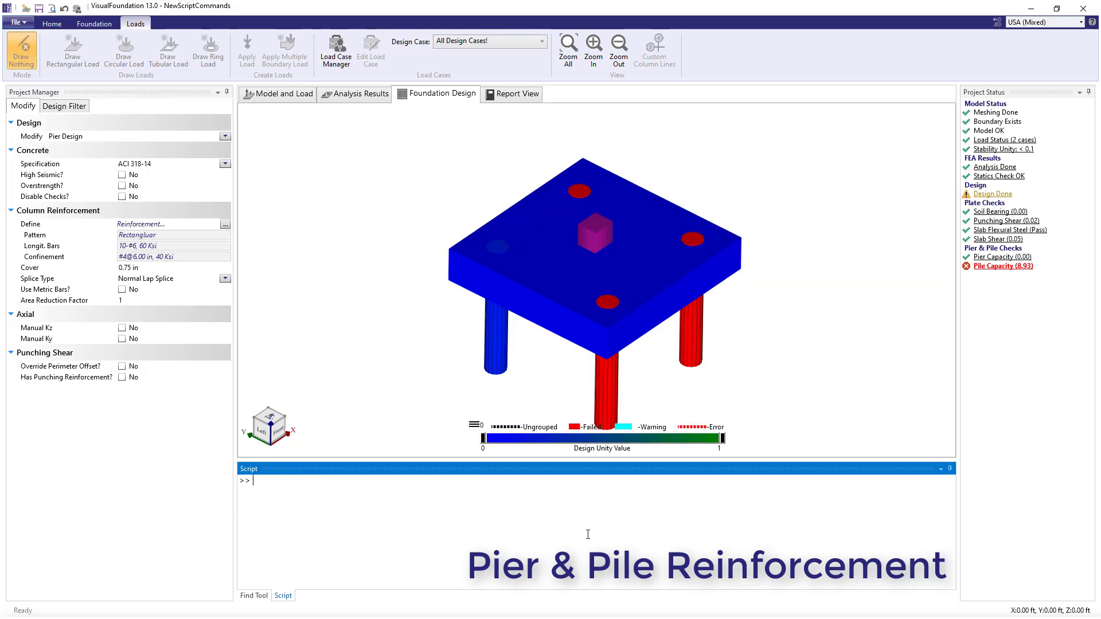
pyautogui.click(361, 96)
pyautogui.click(52, 23)
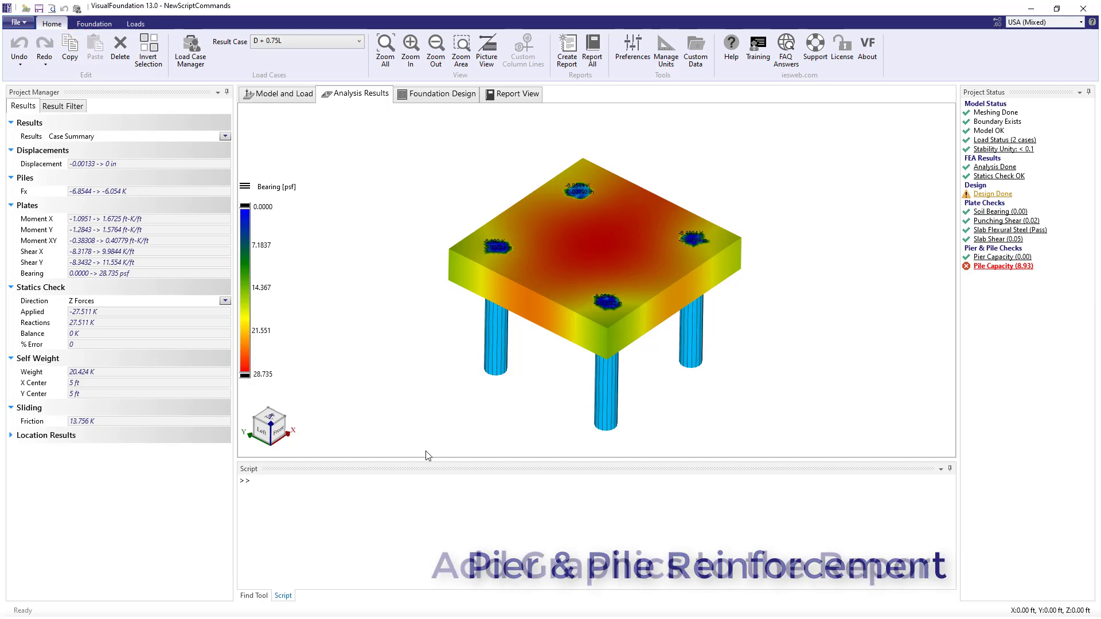
pyautogui.click(447, 487)
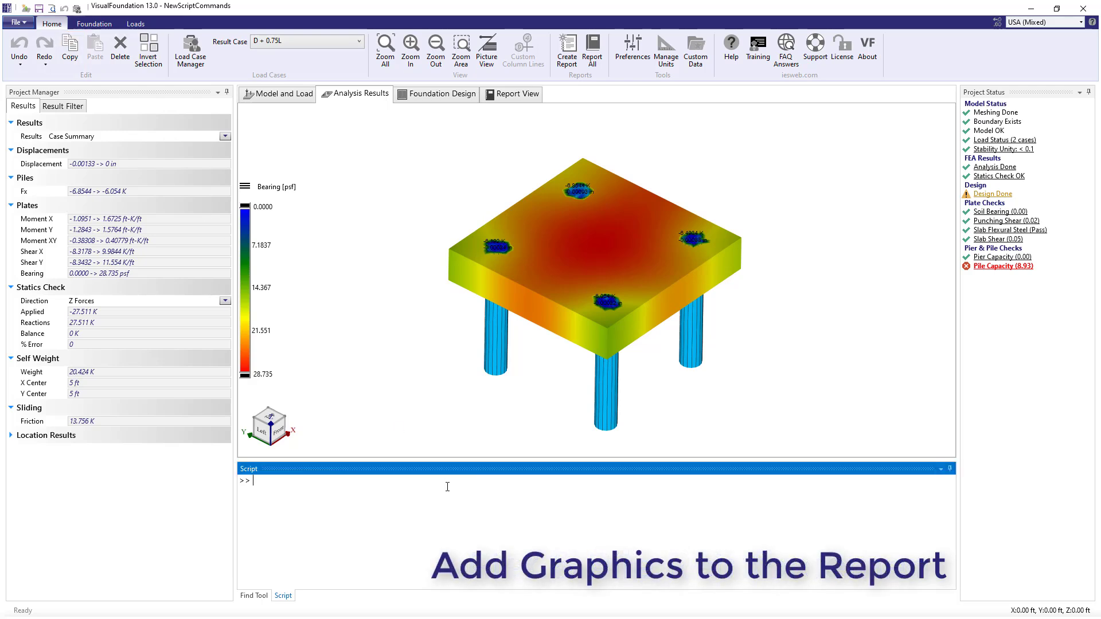
pyautogui.write('SetVisibleRC("1. 1.4D")')
pyautogui.press('Return')
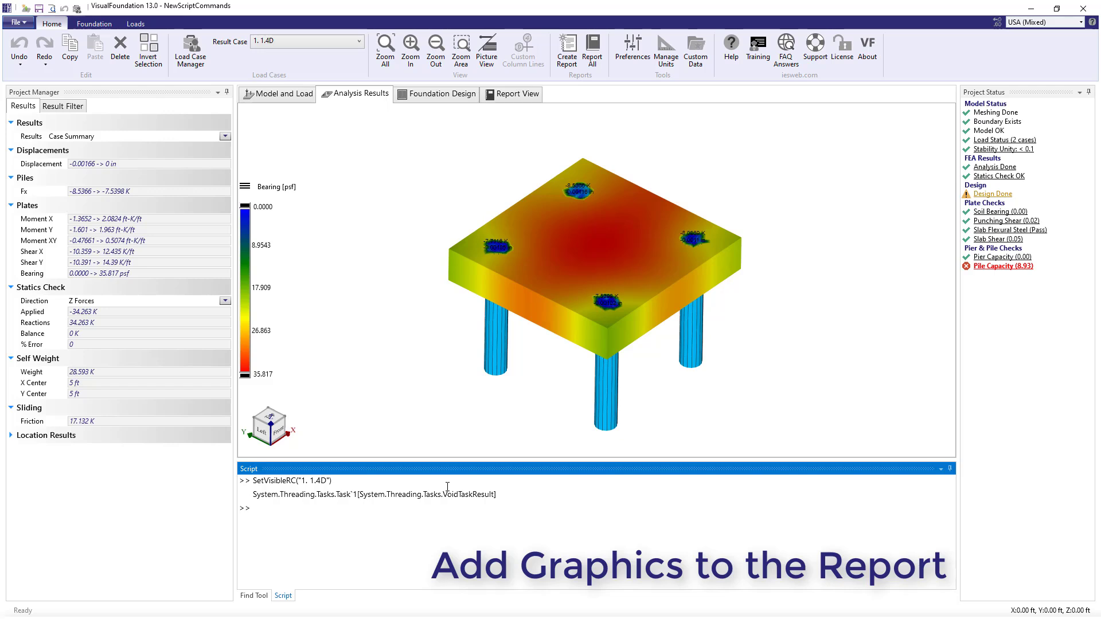
# Step: Run a foreach script over StrengthResults() that awaits SetVisibleRC(rc) and calls AddGraphicToReport(rc) for each result case
pyautogui.write('foreach(var rc in StrengthResults()) { await SetVi')
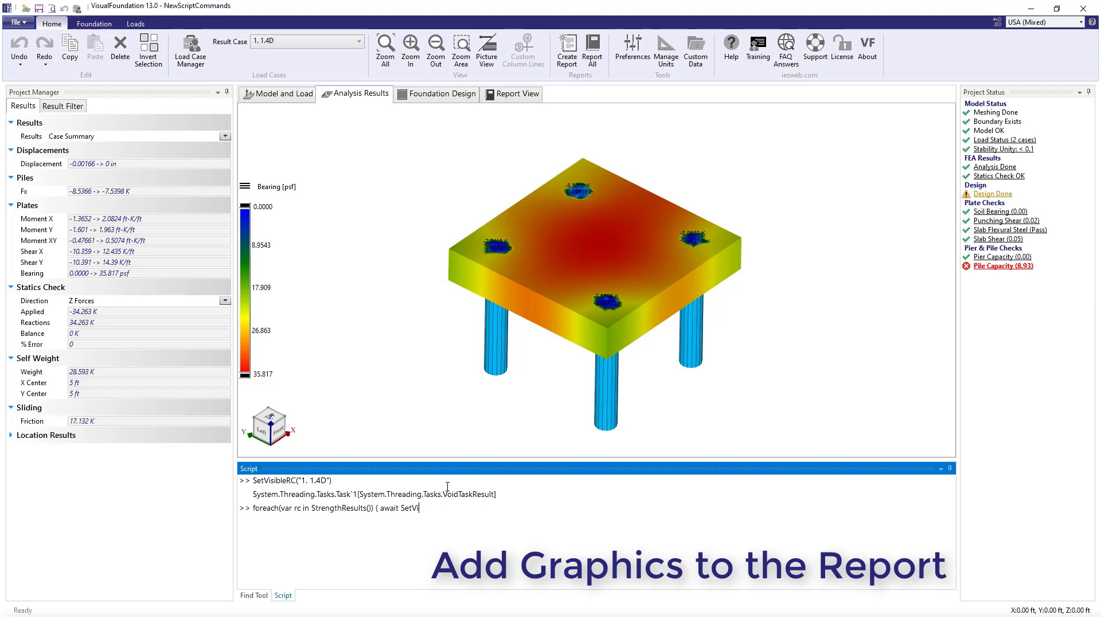
pyautogui.write('sibleRC(rc); AddGraphicToReport(rc); }')
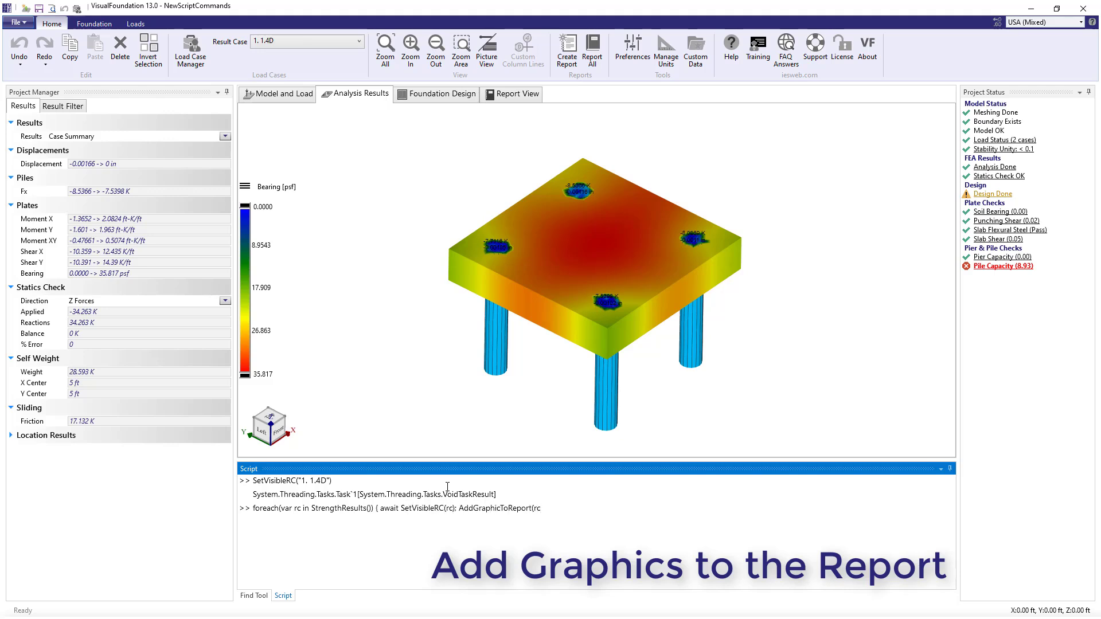
pyautogui.press('Return')
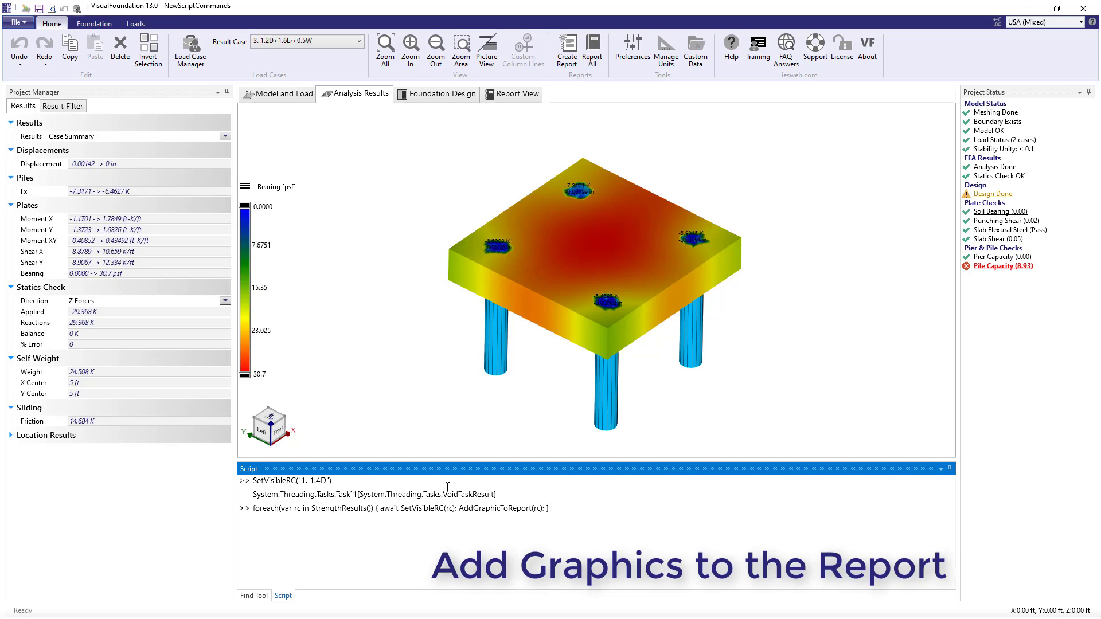
# Step: Review the bearing graphics for each strength result case throughout the report pages
pyautogui.click(519, 96)
pyautogui.scroll(-3, 514, 195)
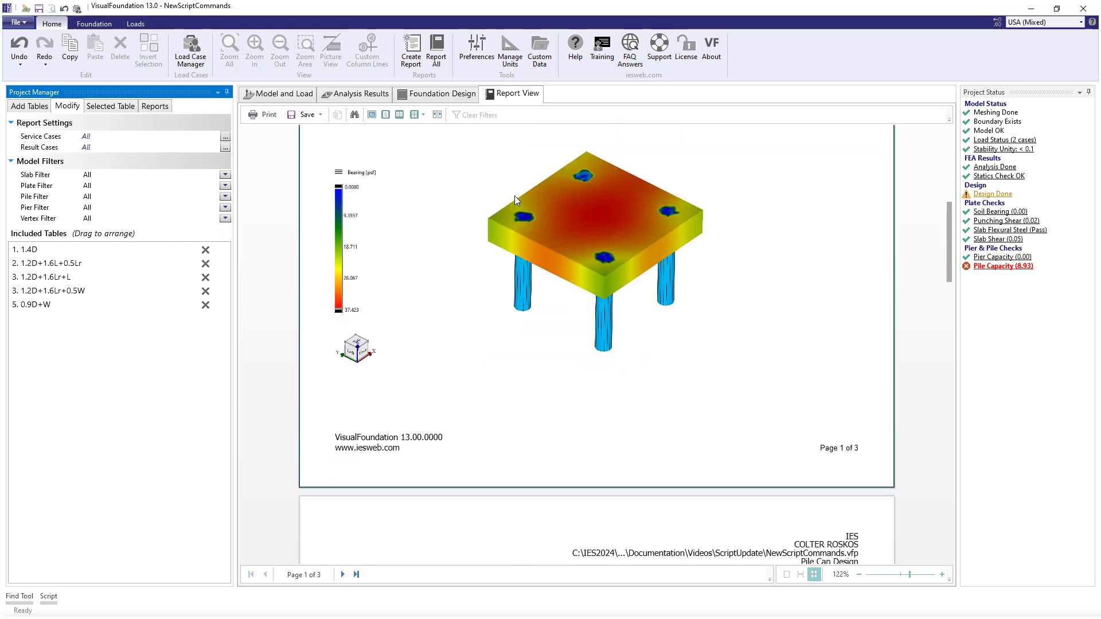
pyautogui.scroll(-12, 514, 195)
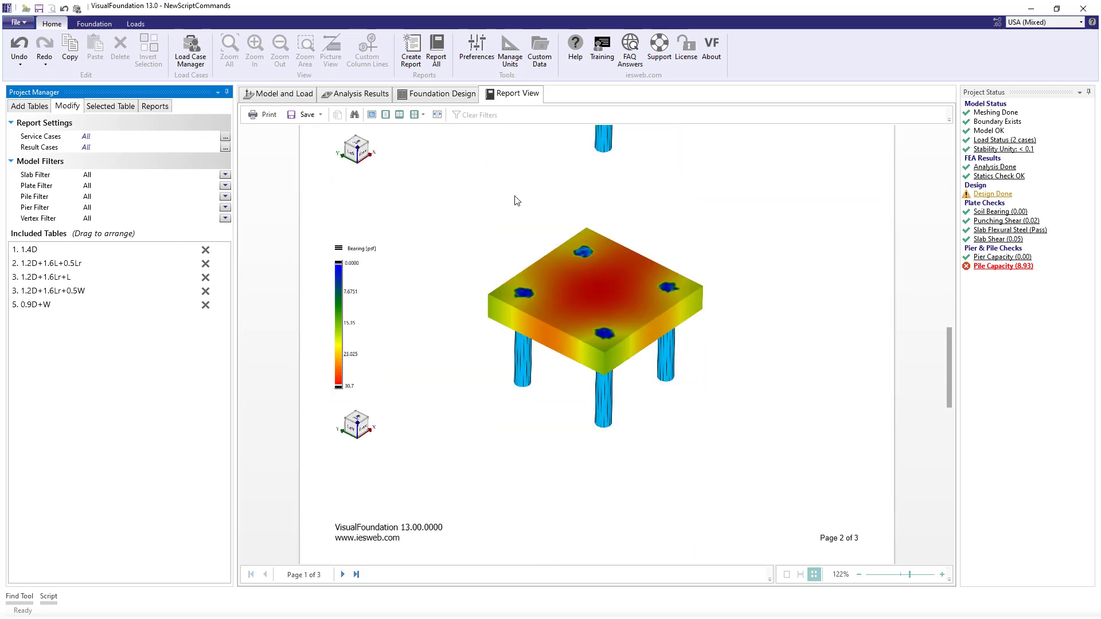
pyautogui.scroll(-4, 516, 201)
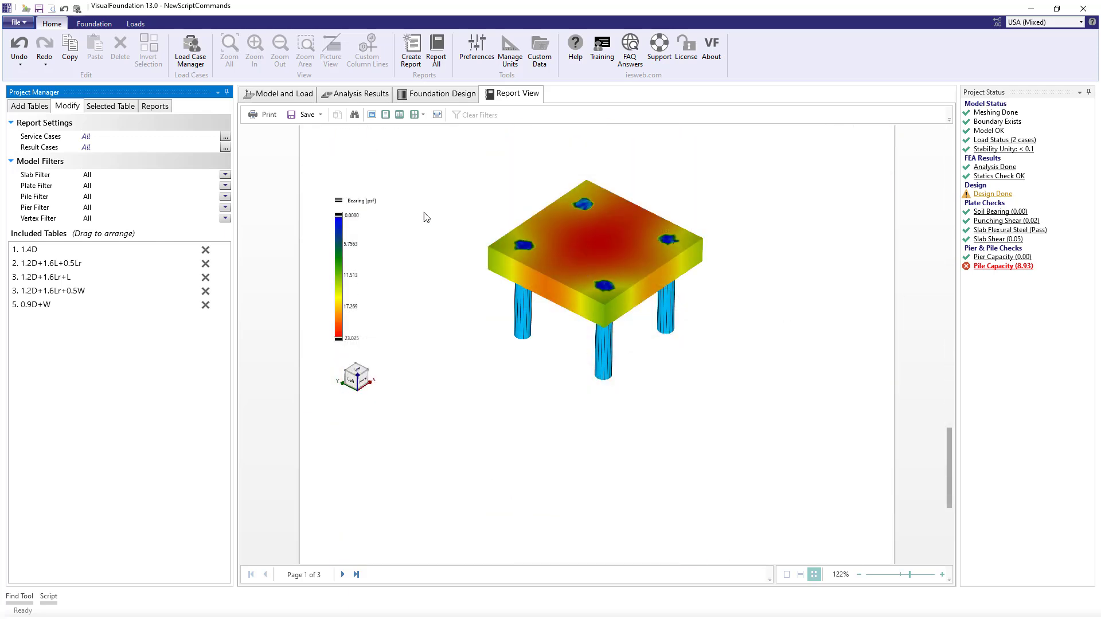